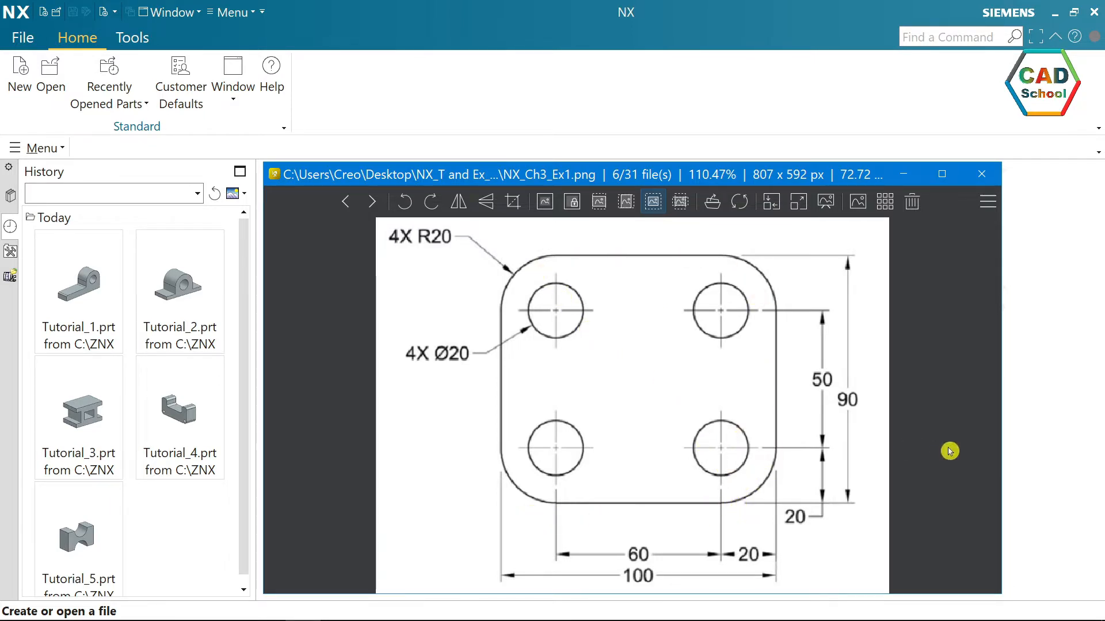
Step: Create a new part from the millimetre Model template, named Tutorial_6, in the folder C:\ZNX
{"action": "left_click", "coordinate": [1030, 435]}
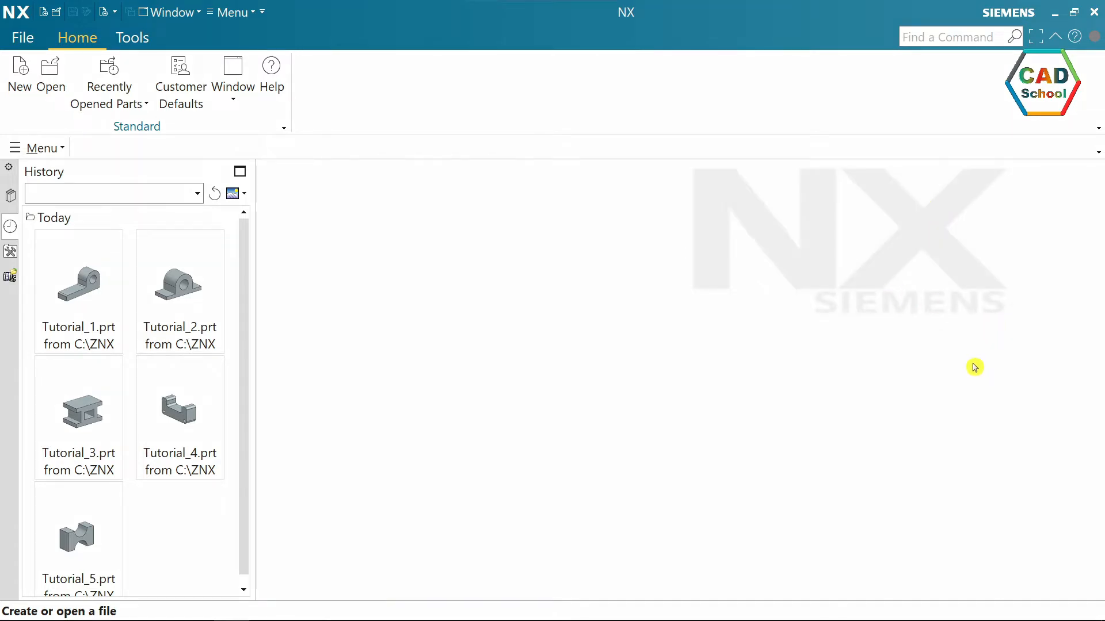
{"action": "left_click", "coordinate": [12, 71]}
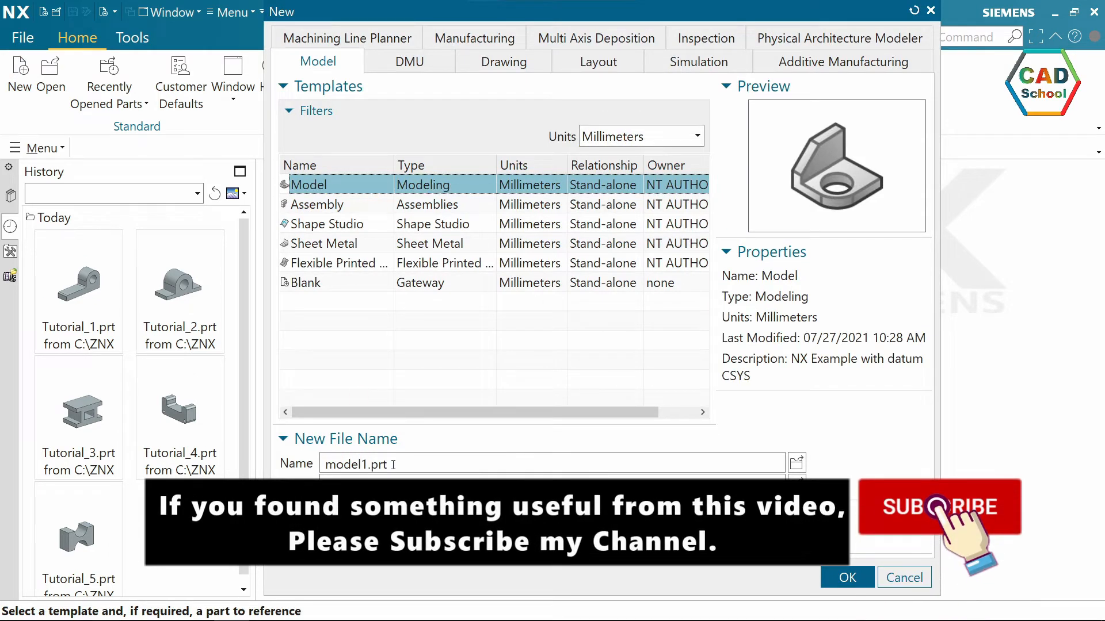
{"action": "left_click", "coordinate": [293, 458]}
{"action": "type", "text": "Tutorial_6"}
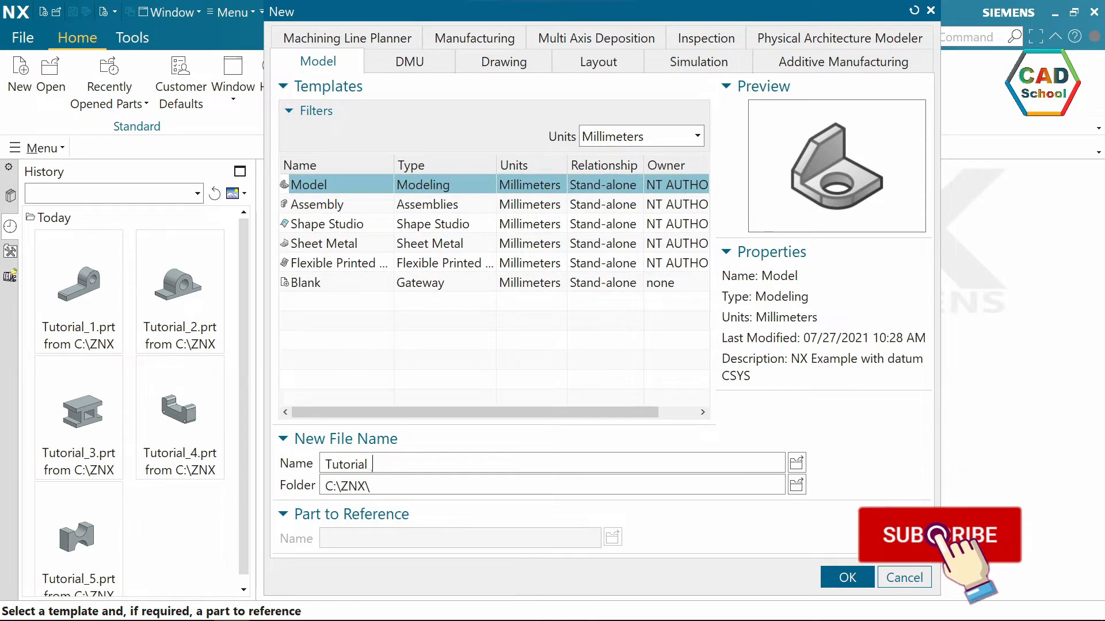
{"action": "left_click", "coordinate": [796, 485]}
{"action": "left_click", "coordinate": [693, 343]}
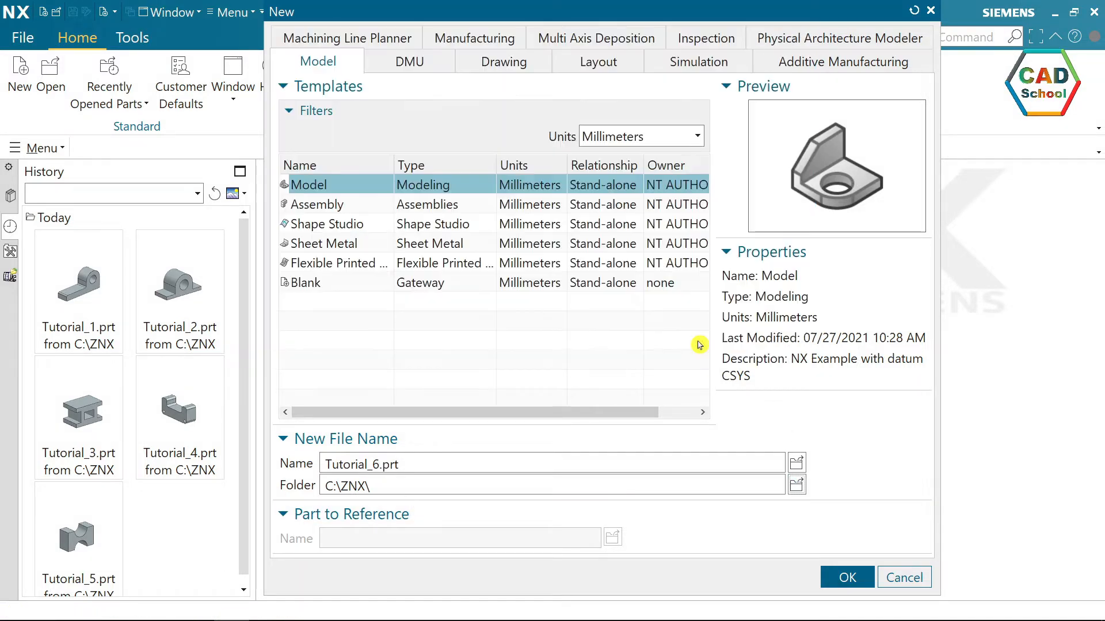
{"action": "left_click", "coordinate": [848, 577]}
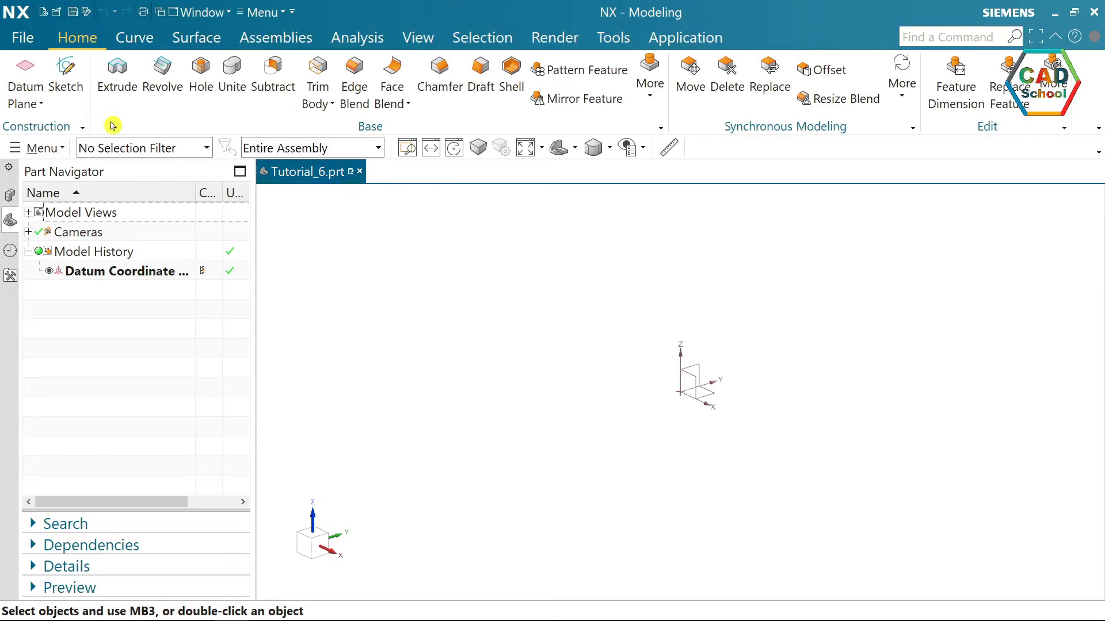
Step: Start a new sketch on the Right principal plane
{"action": "left_click", "coordinate": [64, 76]}
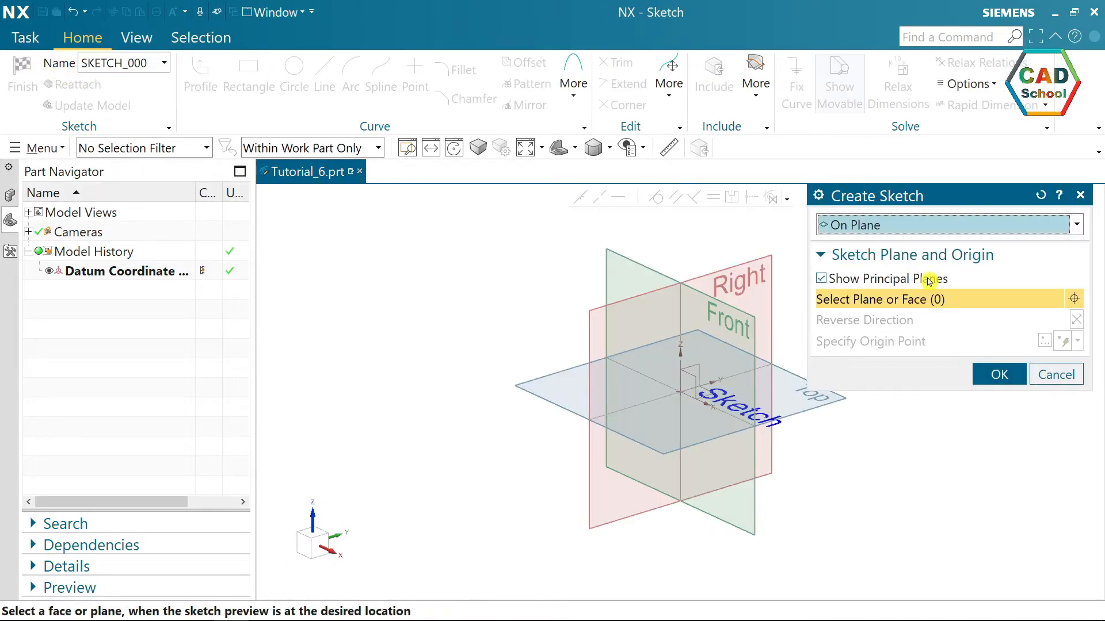
{"action": "left_click", "coordinate": [719, 271]}
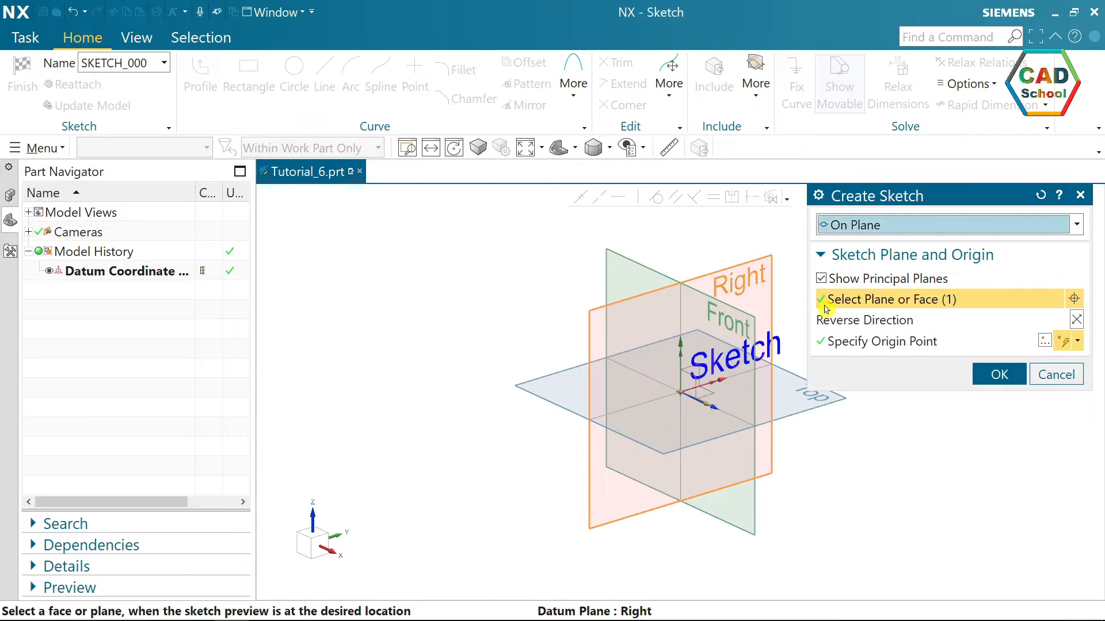
{"action": "left_click", "coordinate": [991, 375]}
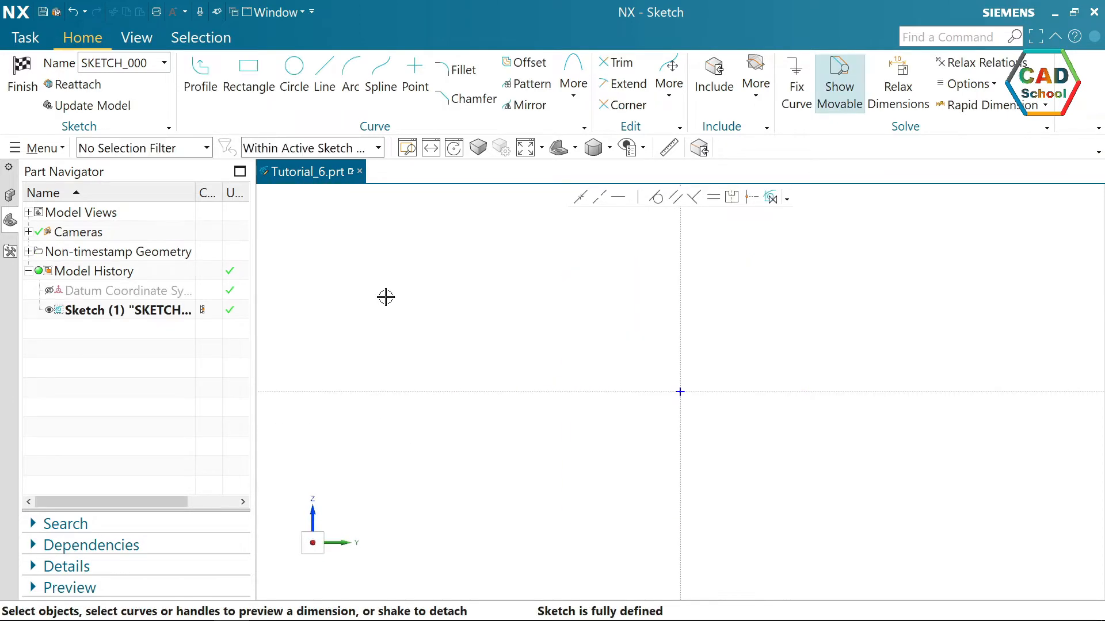
Step: Sketch a From Center rectangle at the sketch origin, about 244 mm wide and 176 mm high
{"action": "left_click", "coordinate": [251, 80]}
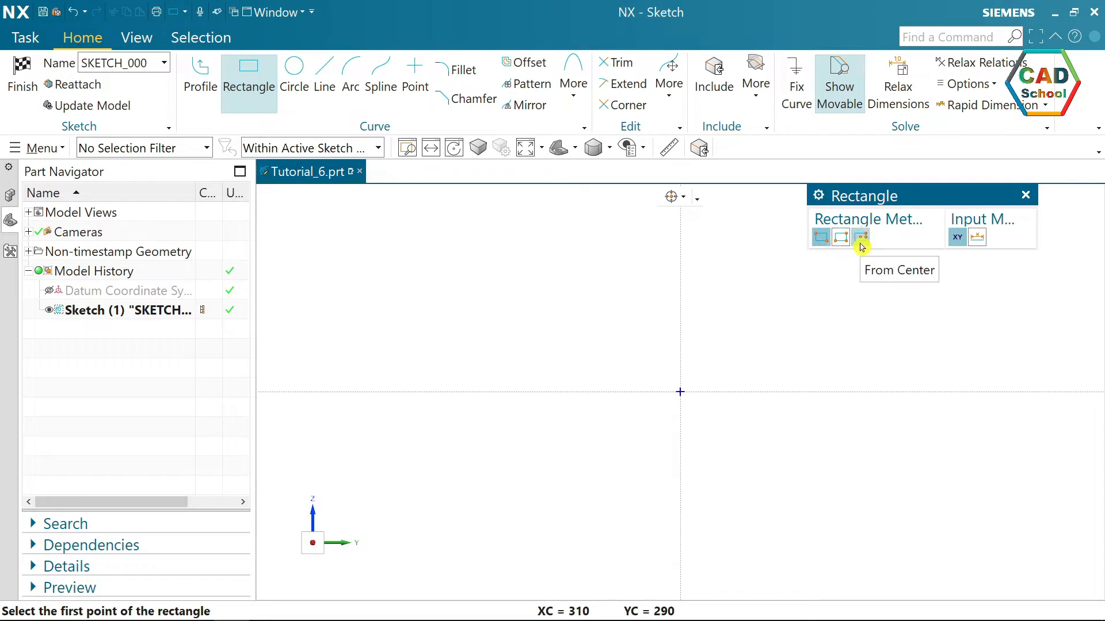
{"action": "left_click", "coordinate": [861, 237]}
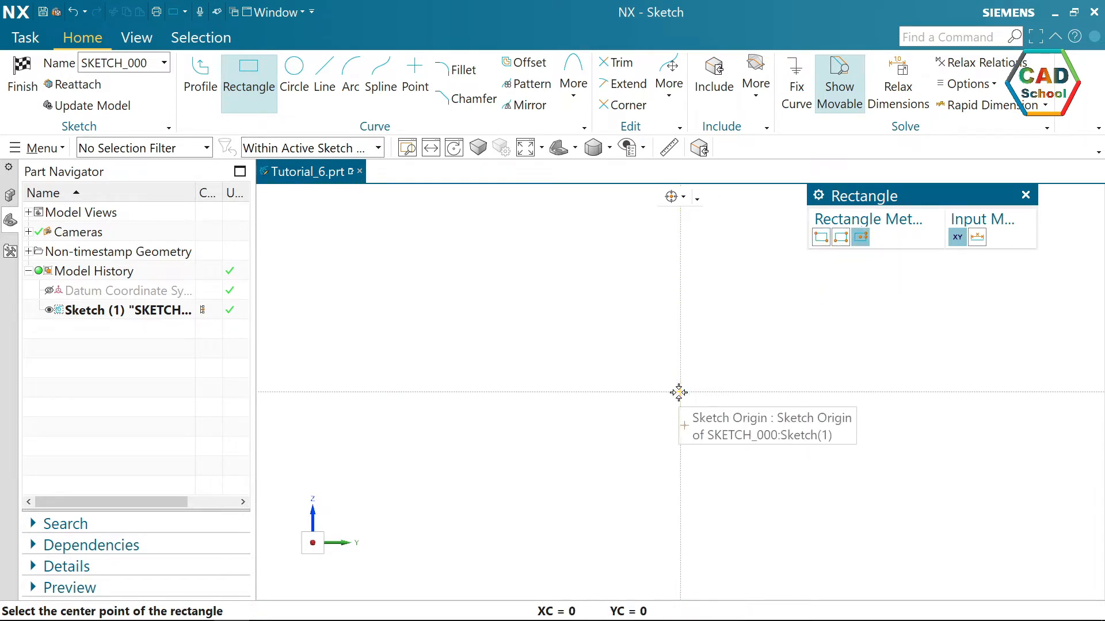
{"action": "mouse_move", "coordinate": [678, 393]}
{"action": "scroll", "coordinate": [719, 405], "scroll_direction": "up", "scroll_amount": 3}
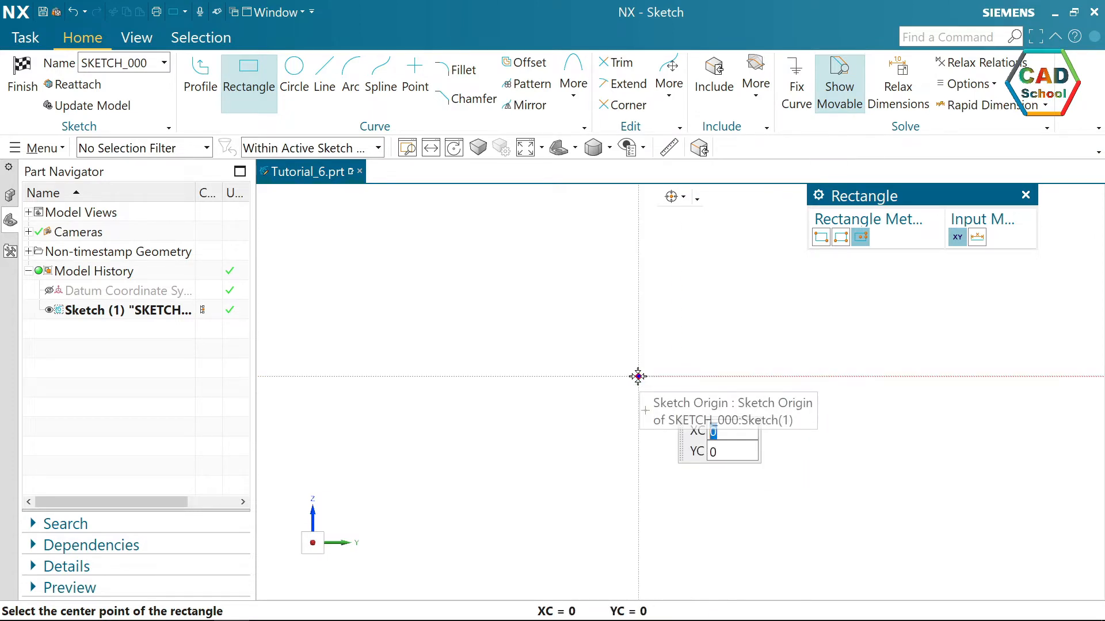
{"action": "left_click", "coordinate": [637, 377]}
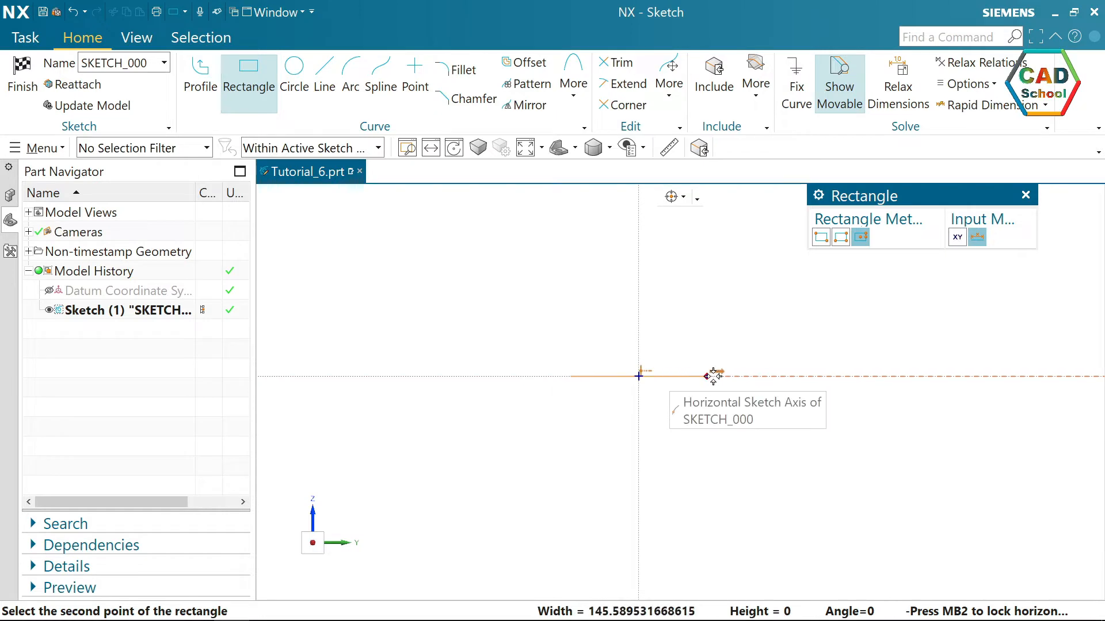
{"action": "left_click", "coordinate": [756, 375]}
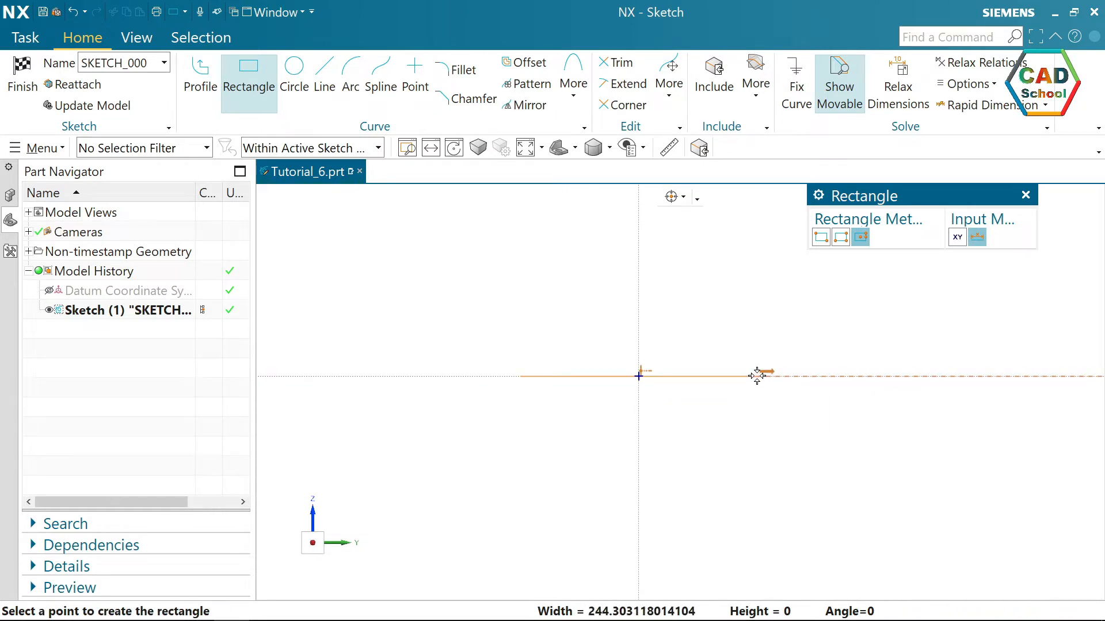
{"action": "left_click", "coordinate": [756, 291]}
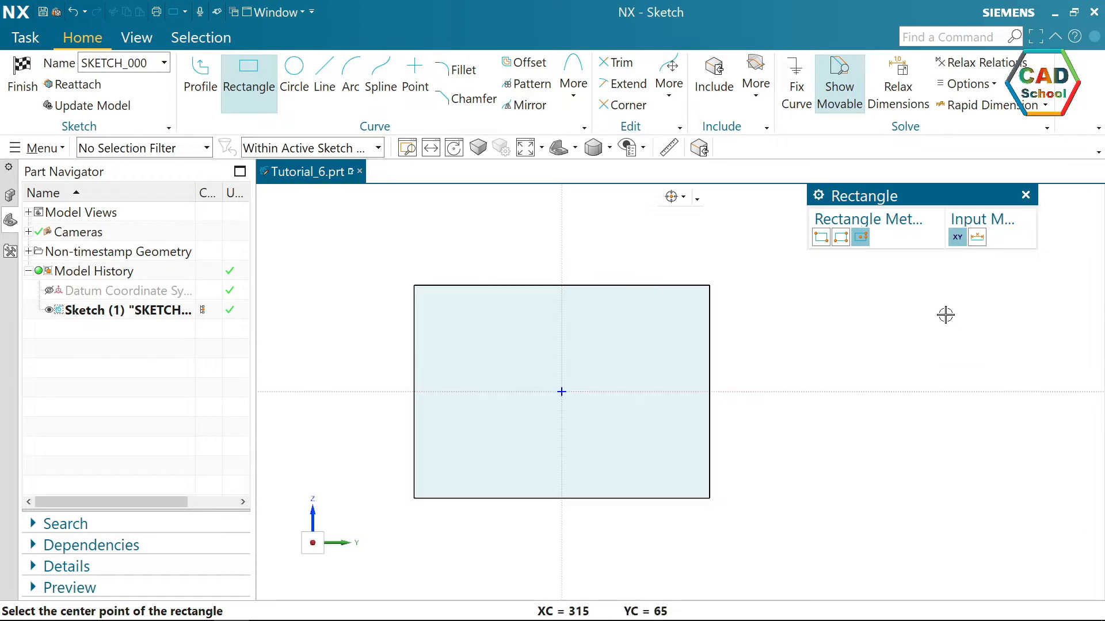
{"action": "key", "text": "Escape"}
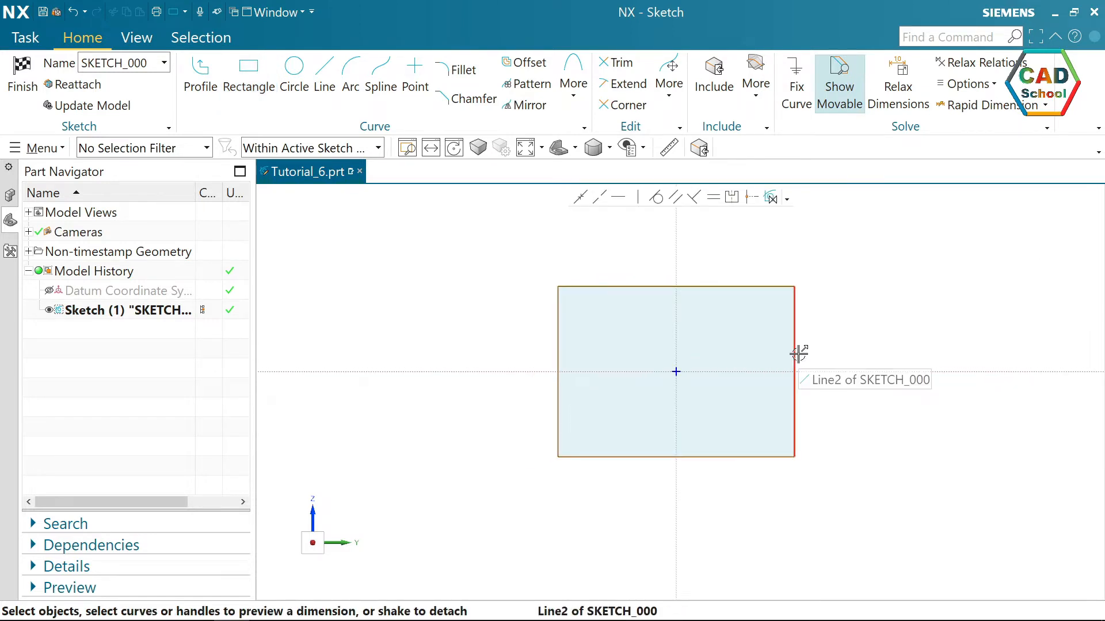
Step: Dimension the rectangle's vertical side as 90 mm and scale the entire sketch to this first dimension
{"action": "left_click", "coordinate": [797, 353]}
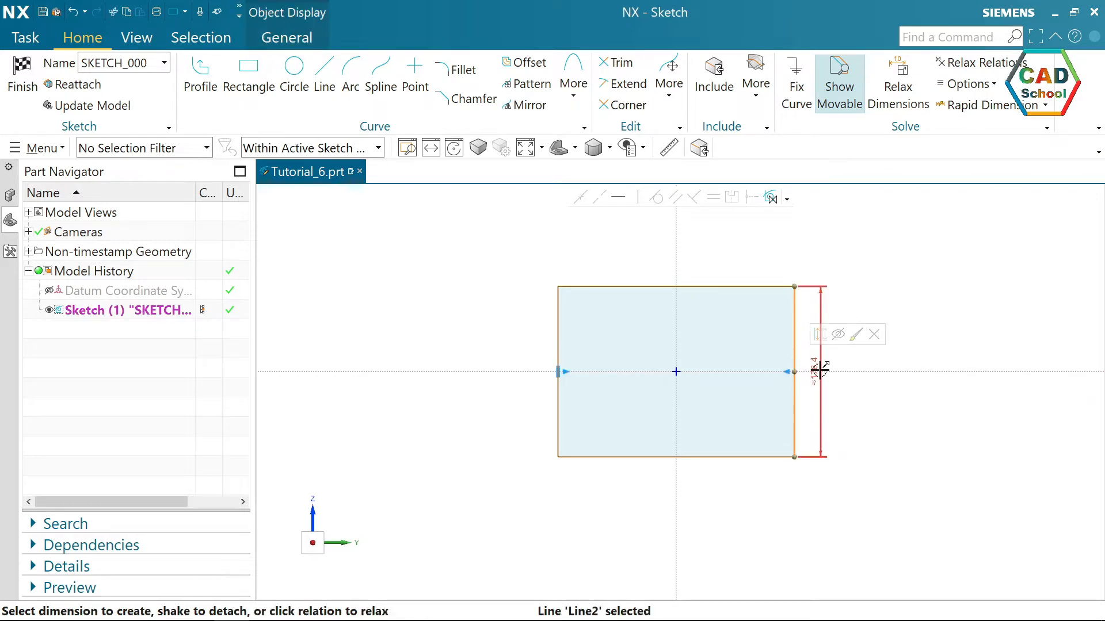
{"action": "left_click", "coordinate": [819, 371]}
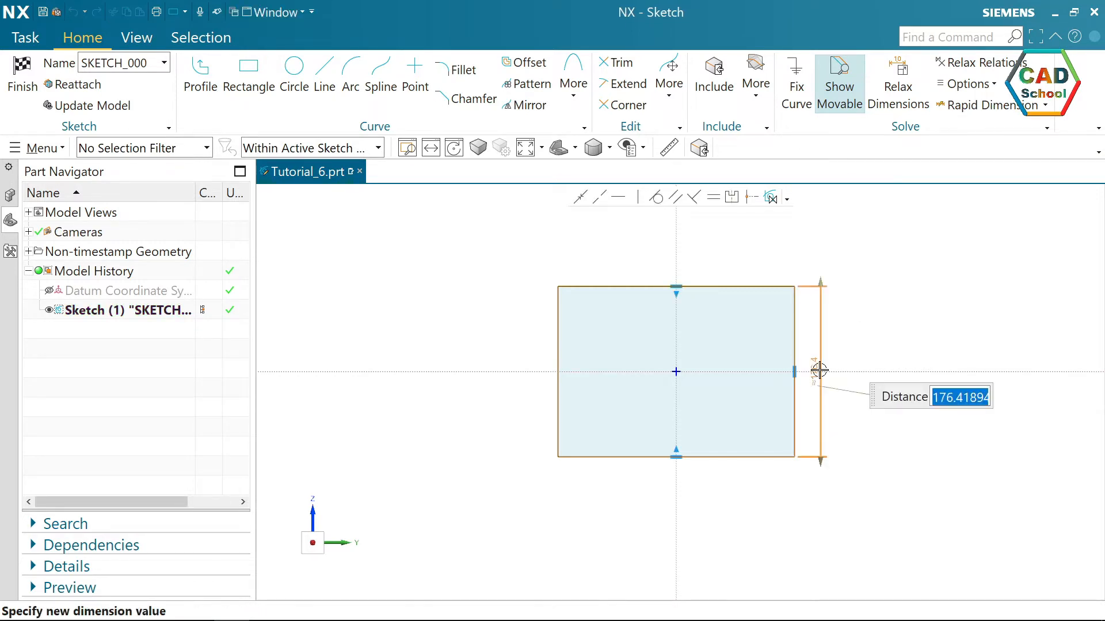
{"action": "key", "text": "Return"}
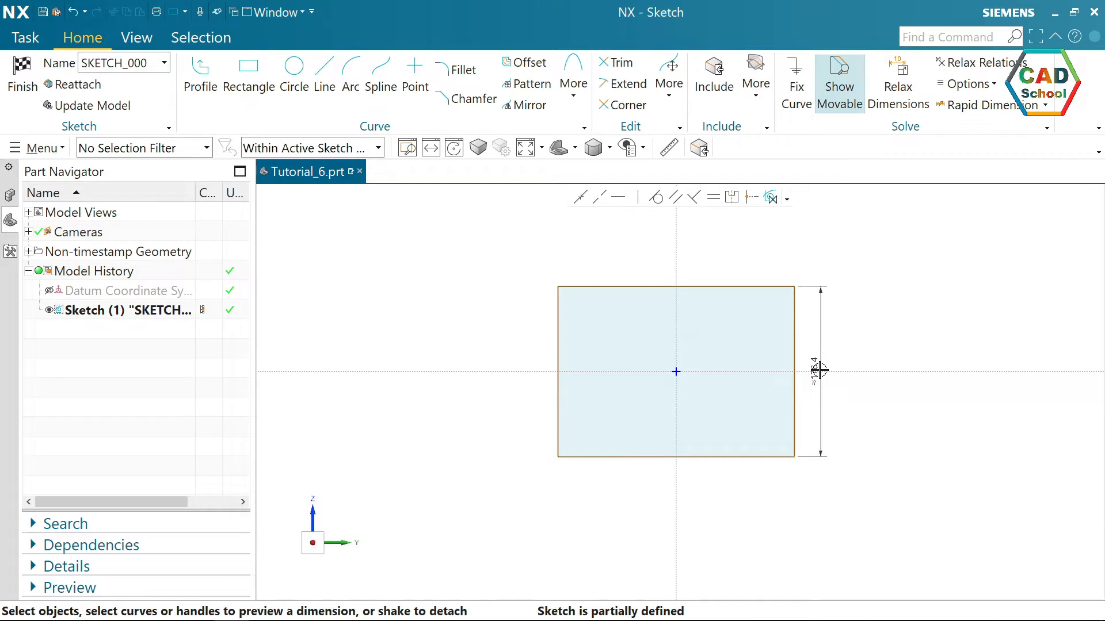
{"action": "double_click", "coordinate": [819, 371]}
{"action": "type", "text": "90"}
{"action": "key", "text": "Return"}
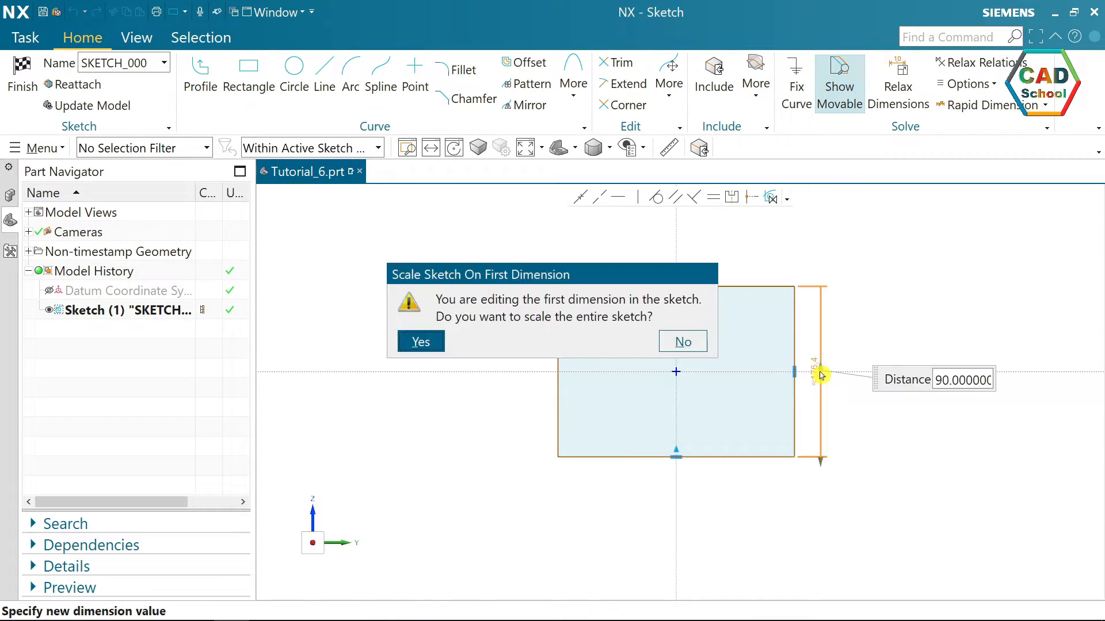
{"action": "left_click", "coordinate": [425, 344]}
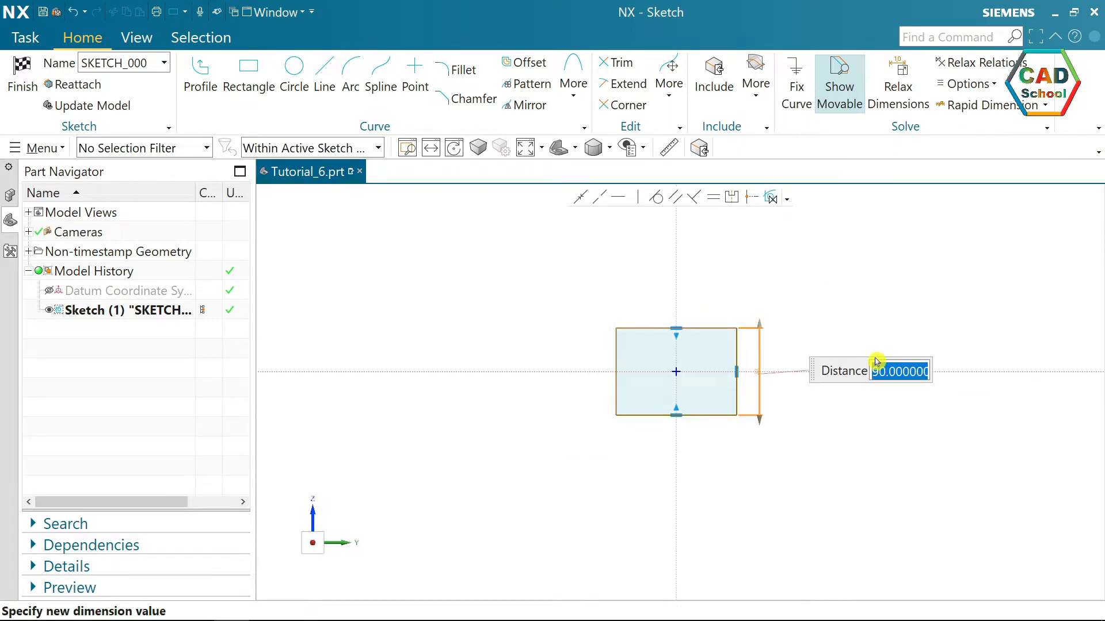
{"action": "left_click", "coordinate": [871, 307]}
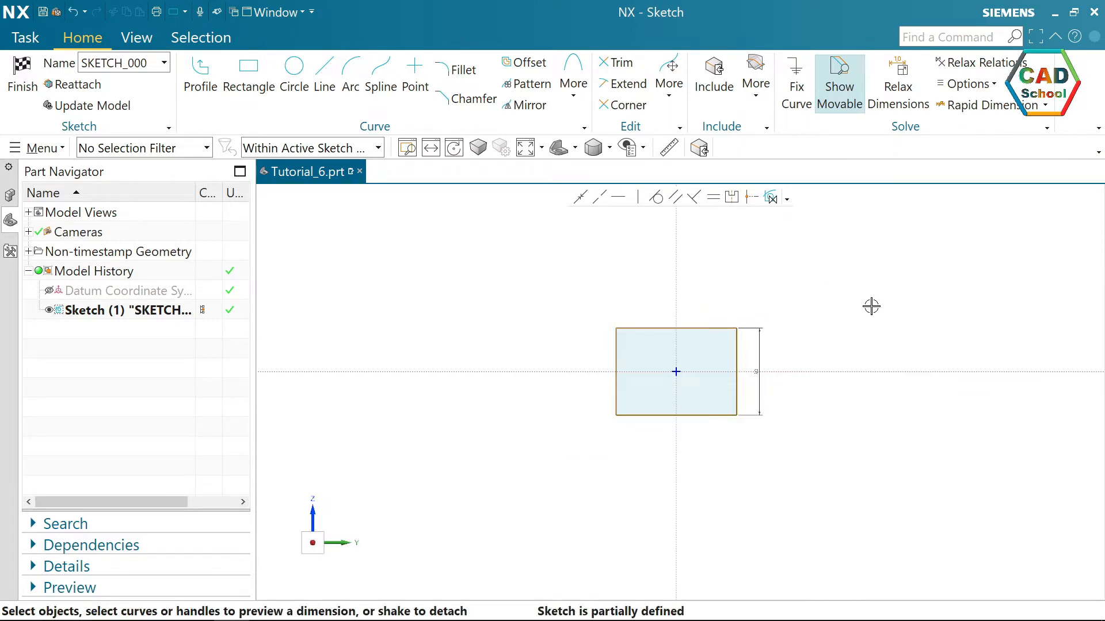
Step: Dimension the rectangle's upper horizontal edge and set its width to 100 mm
{"action": "left_click", "coordinate": [525, 149]}
{"action": "scroll", "coordinate": [760, 429], "scroll_direction": "up", "scroll_amount": 2}
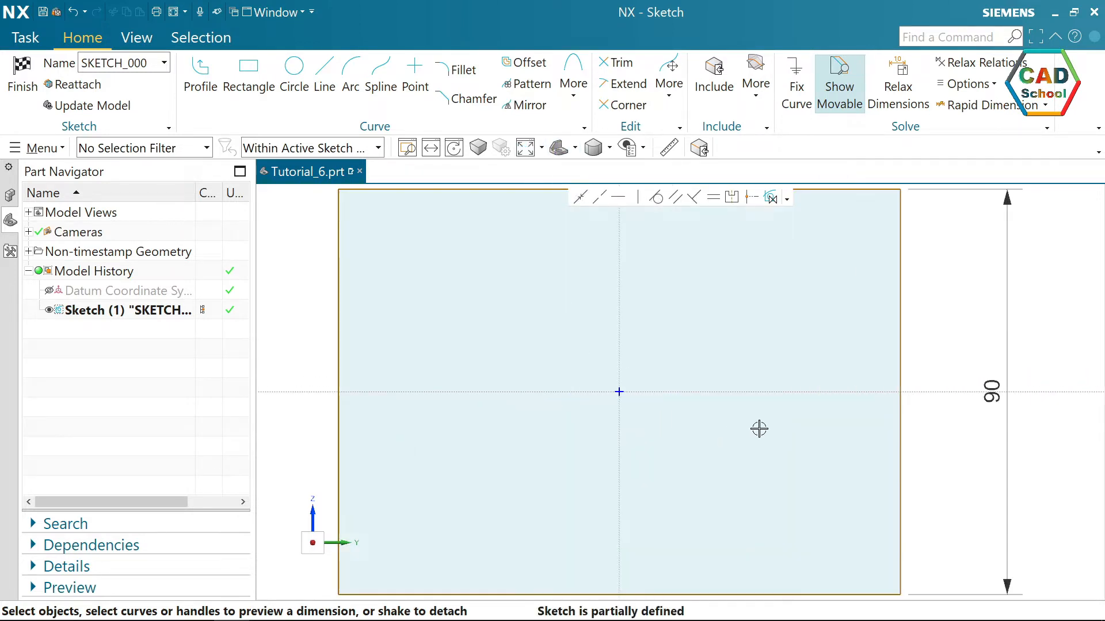
{"action": "scroll", "coordinate": [720, 242], "scroll_direction": "down", "scroll_amount": 2}
{"action": "left_click", "coordinate": [710, 273]}
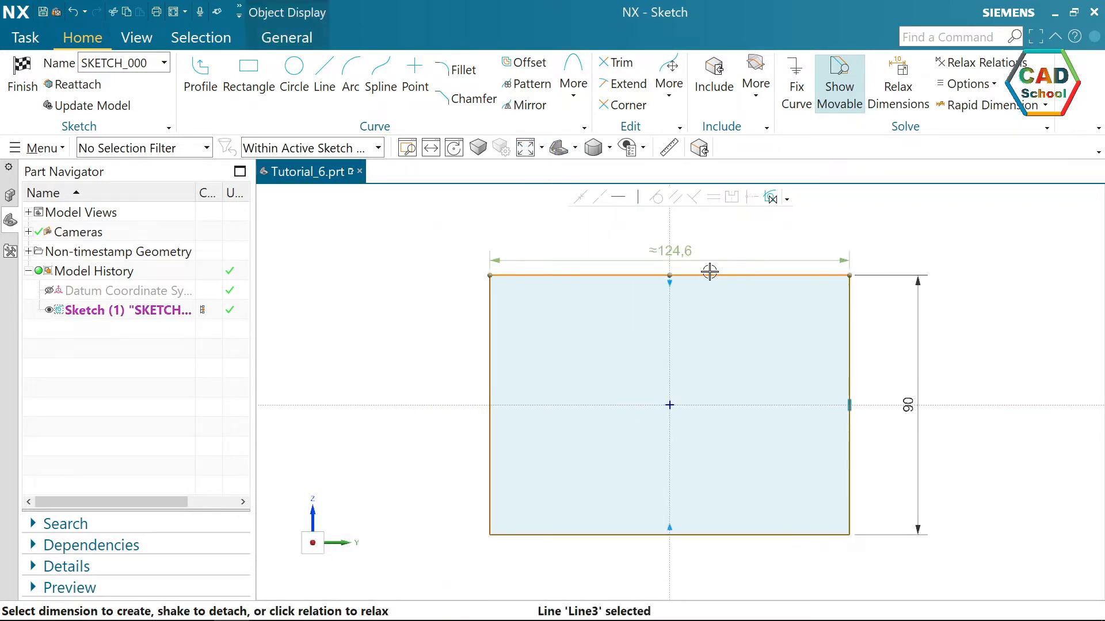
{"action": "left_click", "coordinate": [685, 257]}
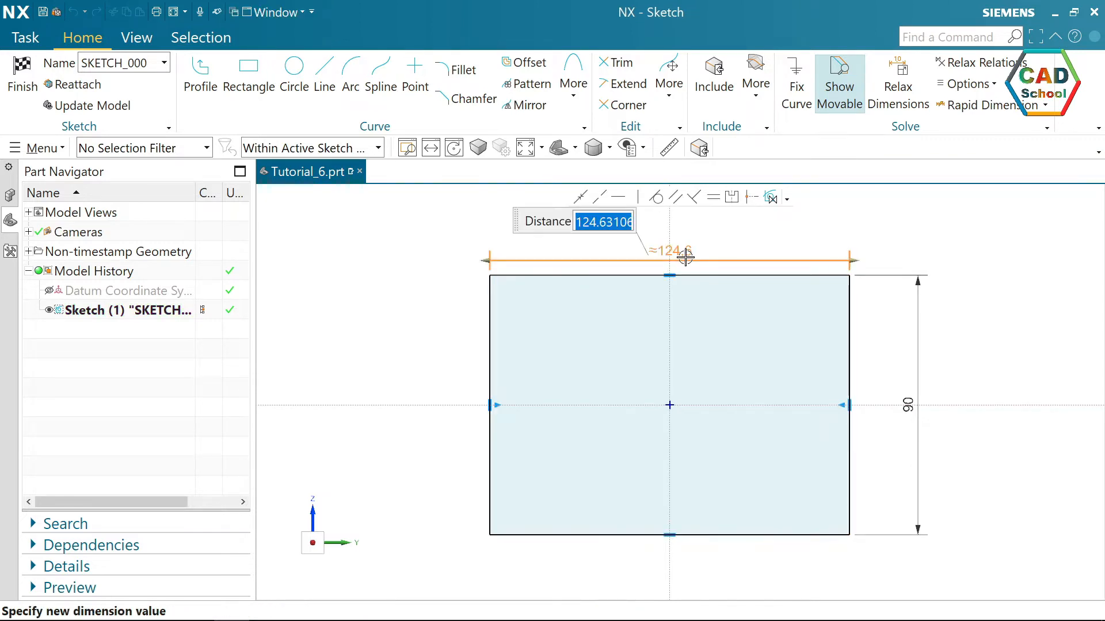
{"action": "type", "text": "1"}
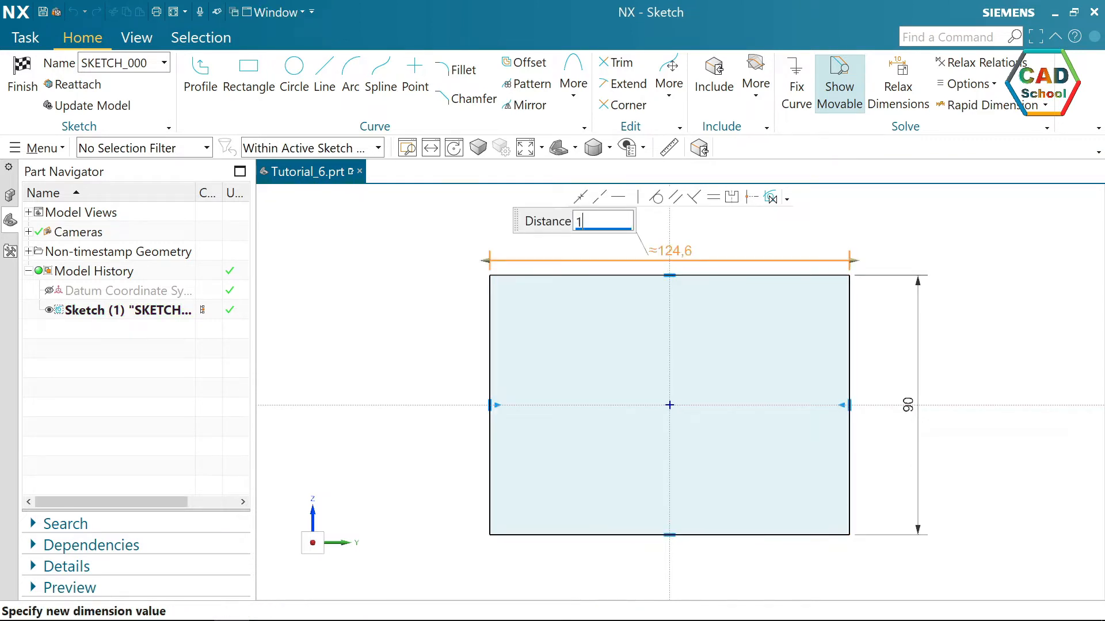
{"action": "type", "text": "00"}
{"action": "key", "text": "Return"}
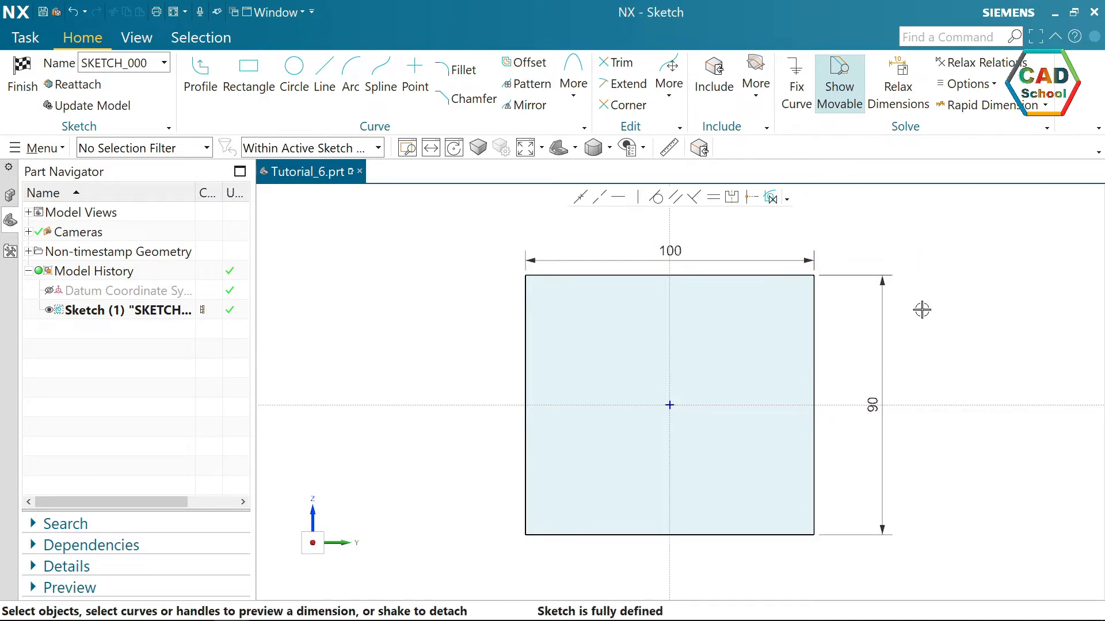
Step: Fillet all four rectangle corners with a 20 mm radius and move the radius dimension outside the upper-left corner
{"action": "scroll", "coordinate": [965, 284], "scroll_direction": "down", "scroll_amount": 2}
{"action": "key", "text": "ctrl+f"}
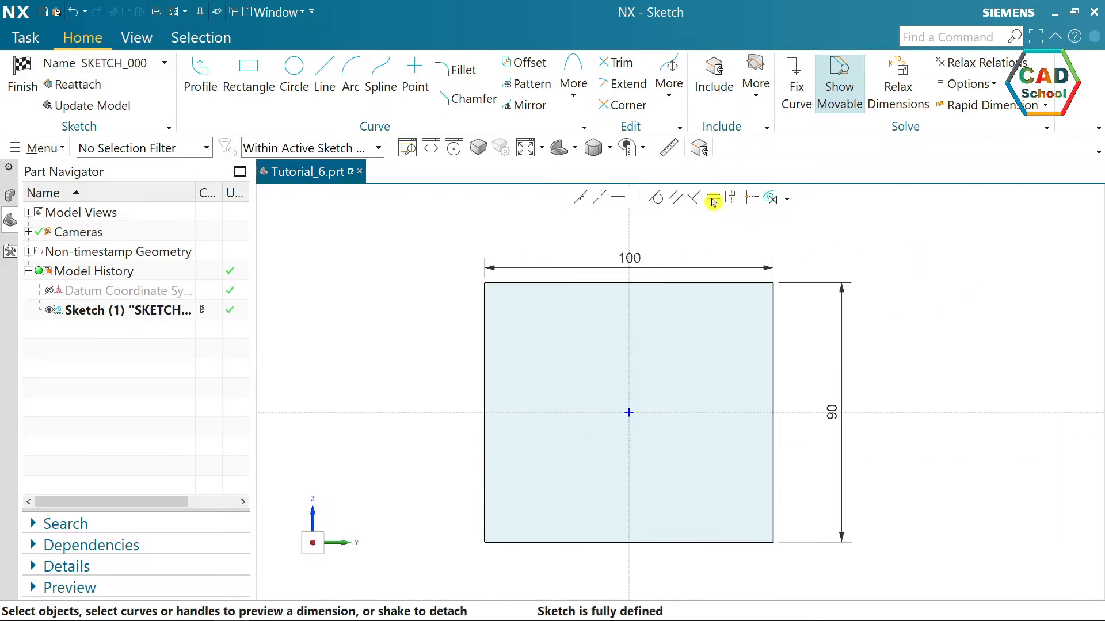
{"action": "left_click", "coordinate": [460, 70]}
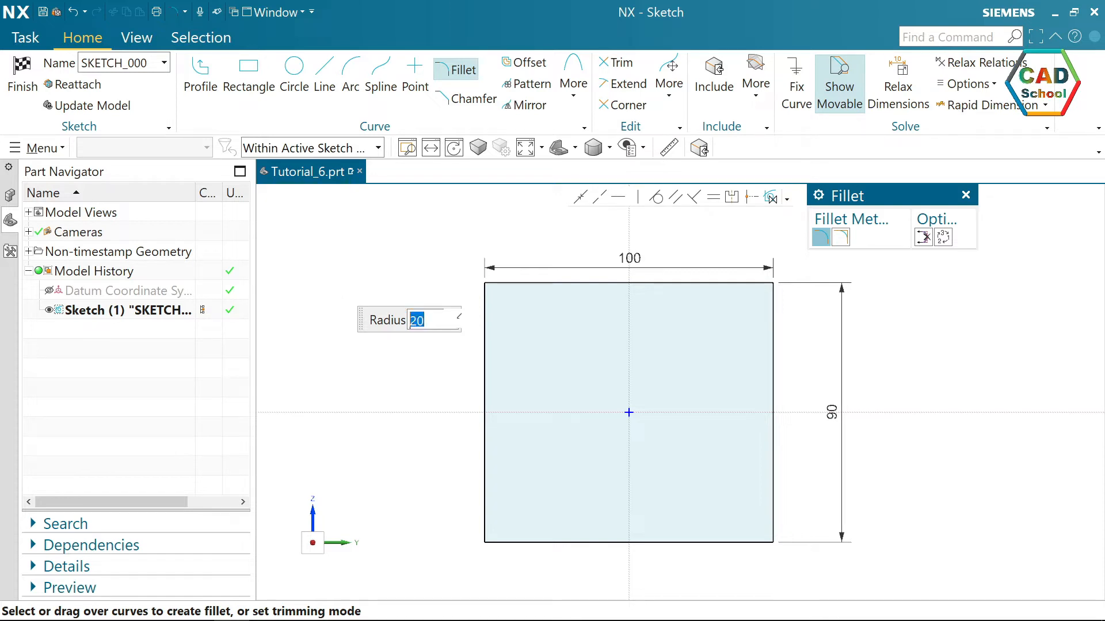
{"action": "left_click_drag", "start_coordinate": [510, 279], "coordinate": [457, 342]}
{"action": "mouse_move", "coordinate": [451, 509]}
{"action": "left_mouse_down"}
{"action": "mouse_move", "coordinate": [526, 536]}
{"action": "mouse_move", "coordinate": [553, 565]}
{"action": "left_mouse_up"}
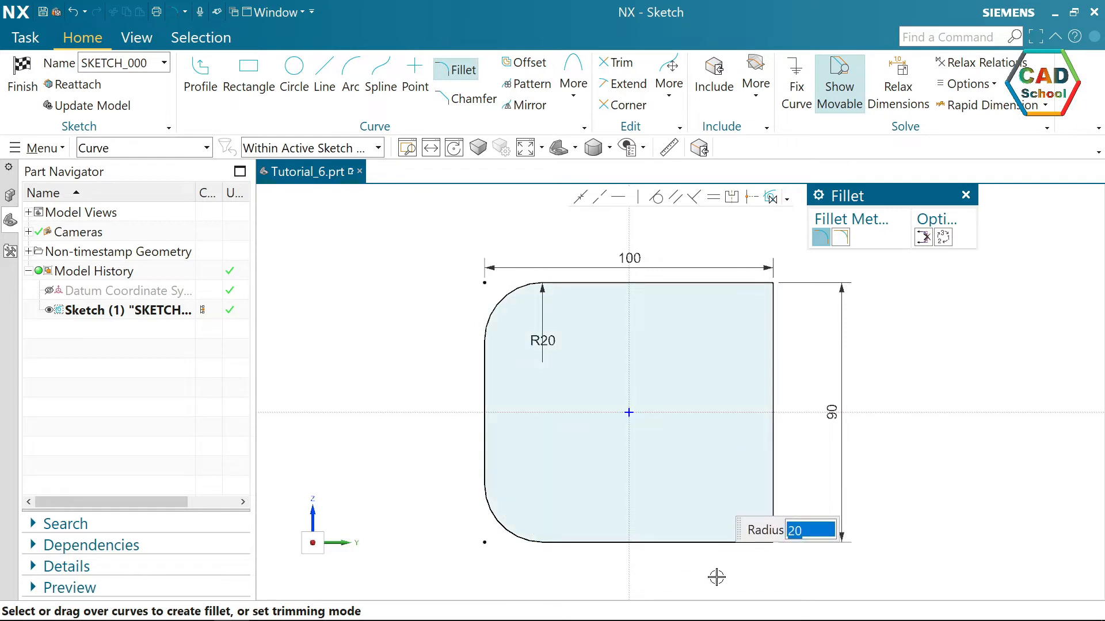
{"action": "left_click_drag", "start_coordinate": [716, 580], "coordinate": [798, 505]}
{"action": "left_click_drag", "start_coordinate": [736, 243], "coordinate": [741, 282]}
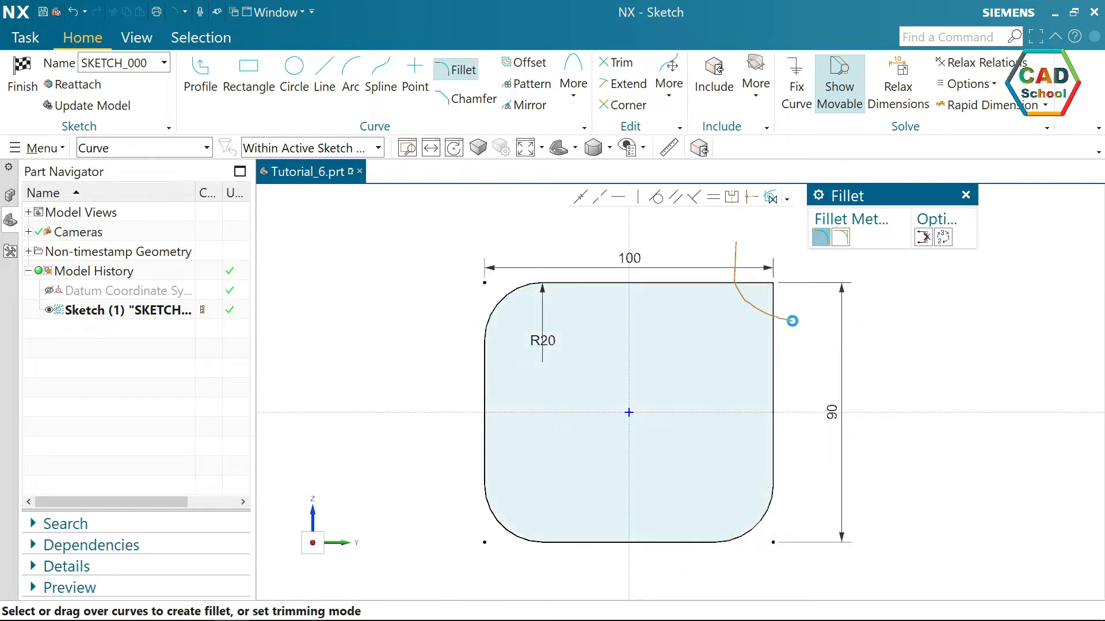
{"action": "left_click_drag", "start_coordinate": [792, 321], "coordinate": [793, 323]}
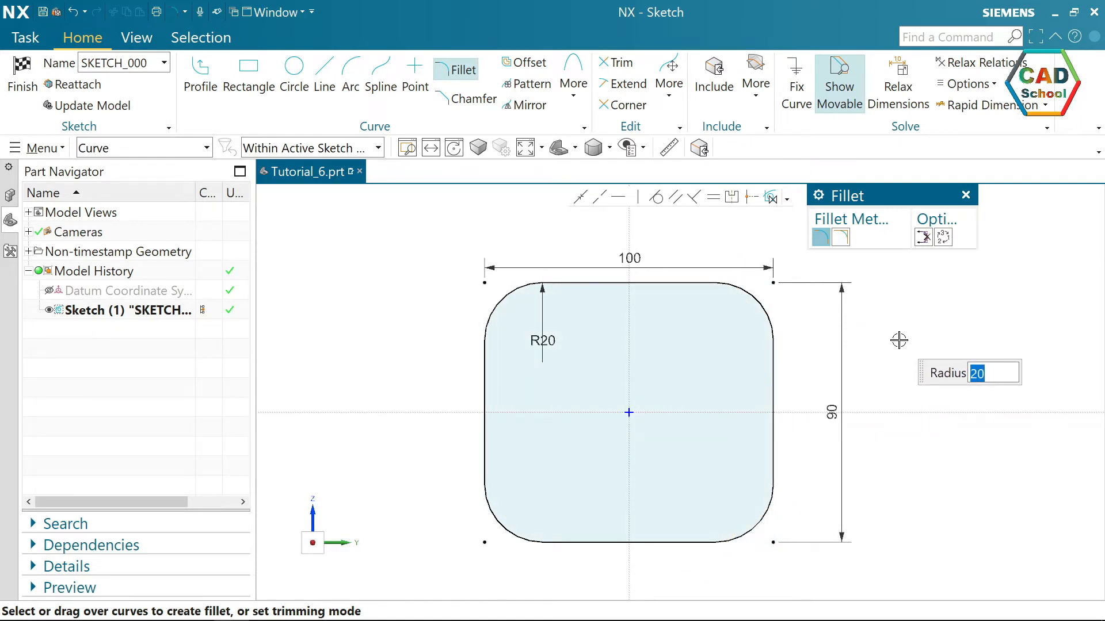
{"action": "key", "text": "Escape"}
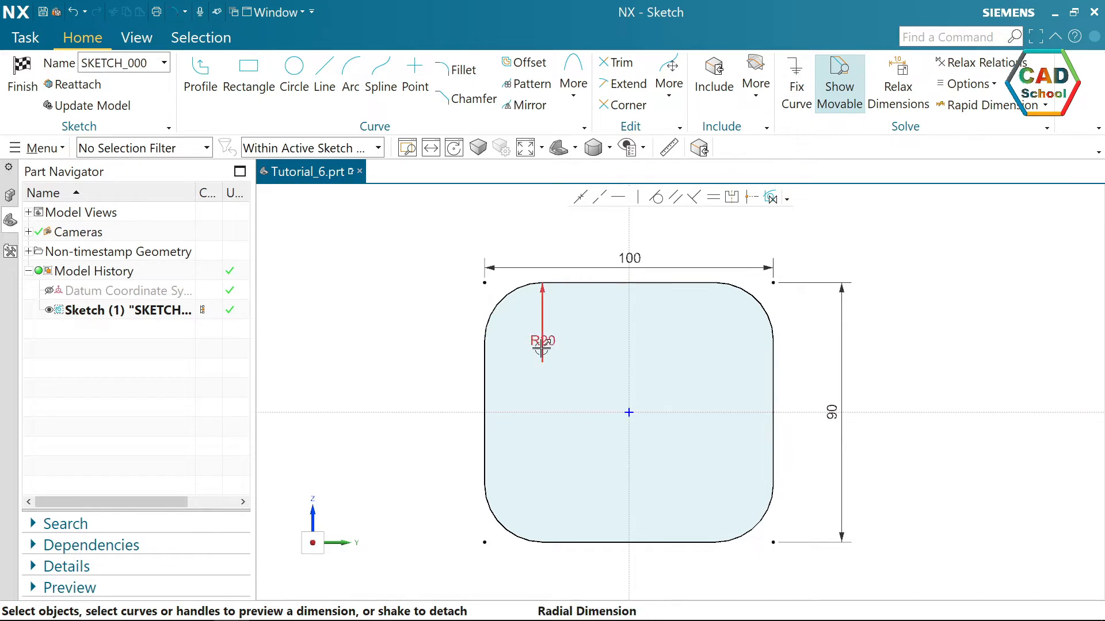
{"action": "left_click_drag", "start_coordinate": [540, 338], "coordinate": [439, 270]}
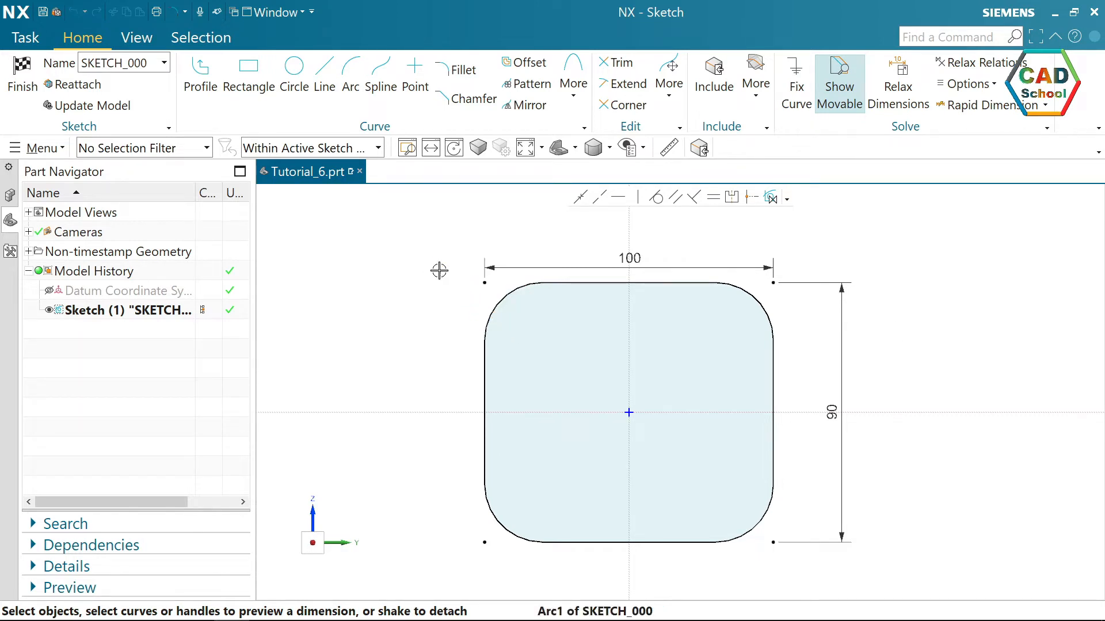
Step: Draw four 20 mm diameter circles, each centred on the arc centre of one of the plate's rounded corners
{"action": "left_click", "coordinate": [294, 71]}
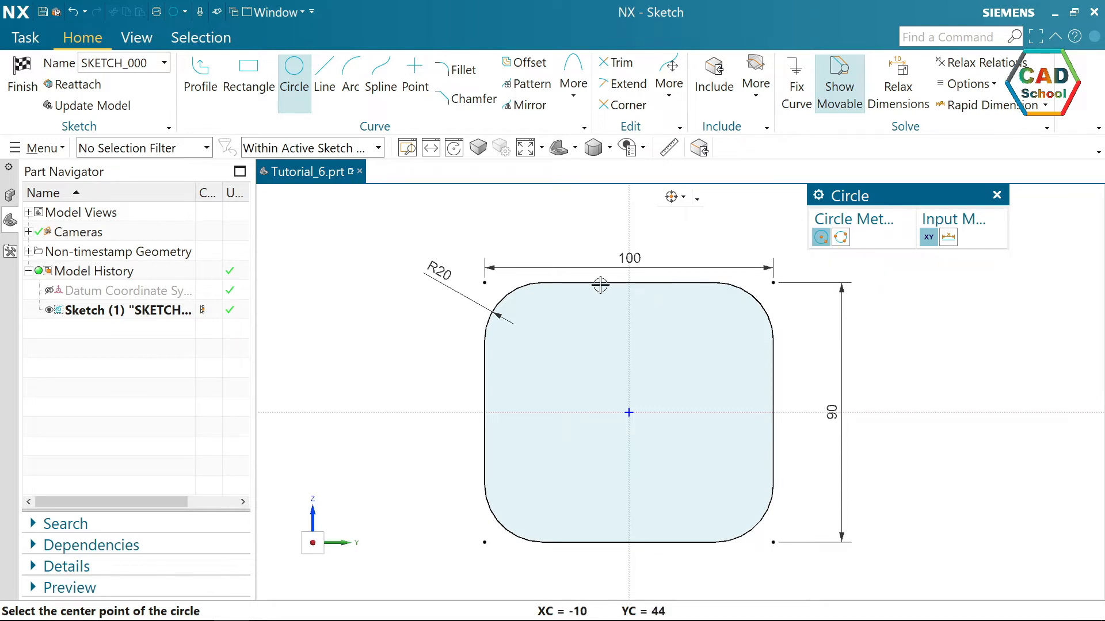
{"action": "left_click", "coordinate": [542, 340]}
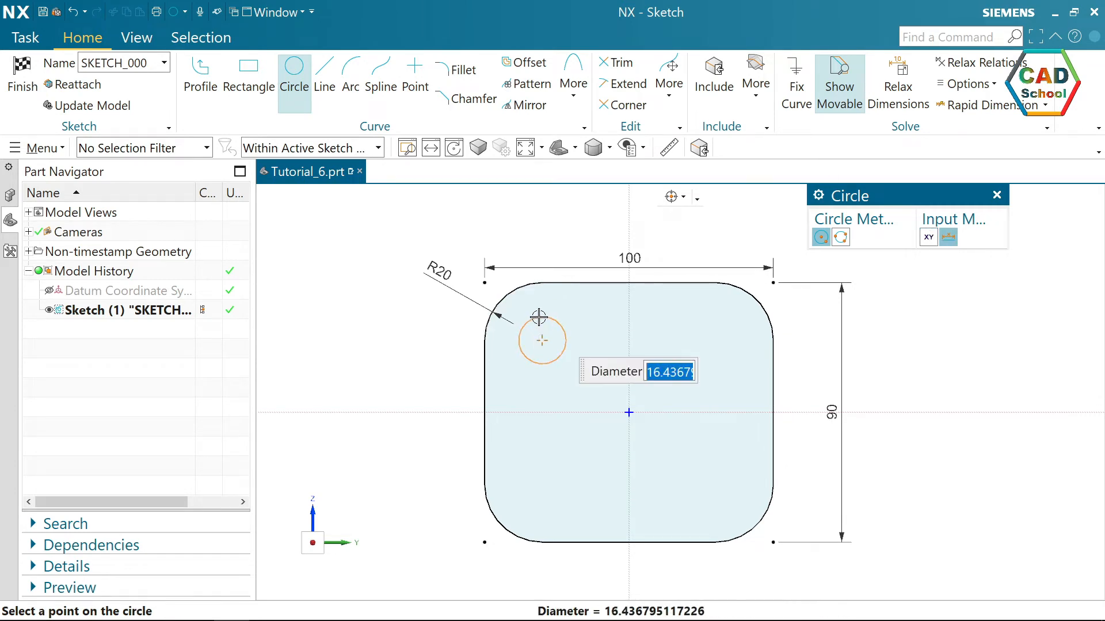
{"action": "type", "text": "20"}
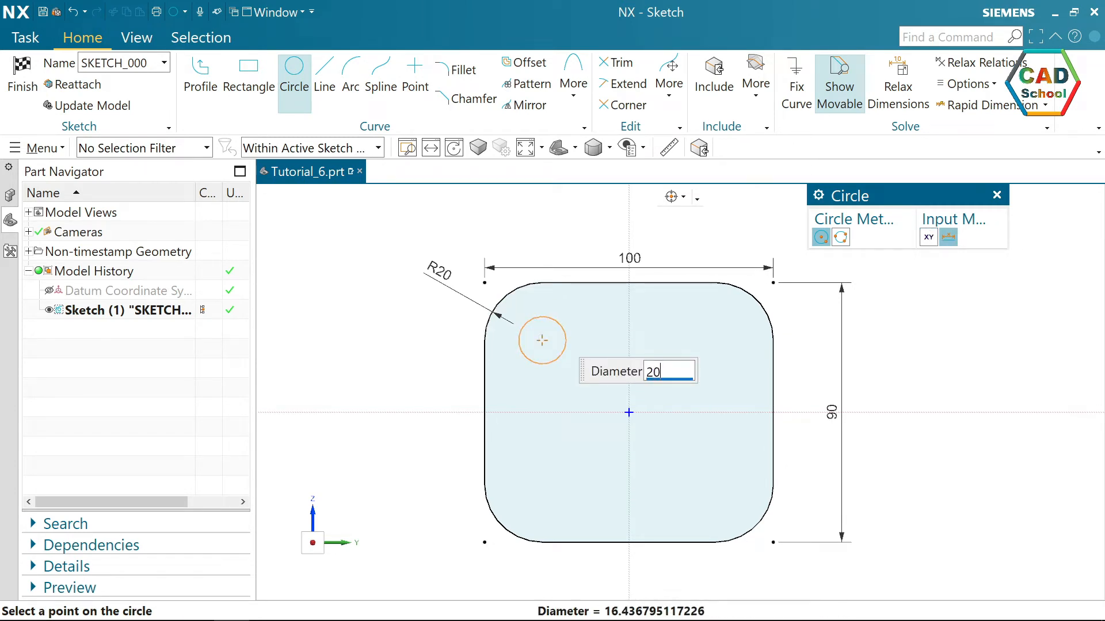
{"action": "key", "text": "Return"}
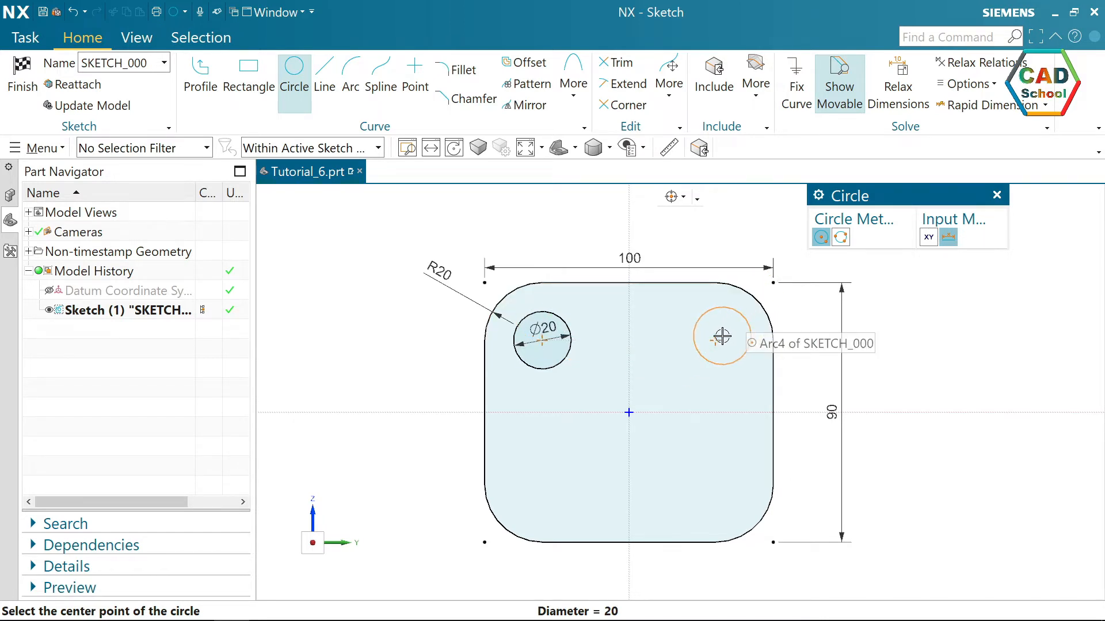
{"action": "left_click", "coordinate": [715, 340]}
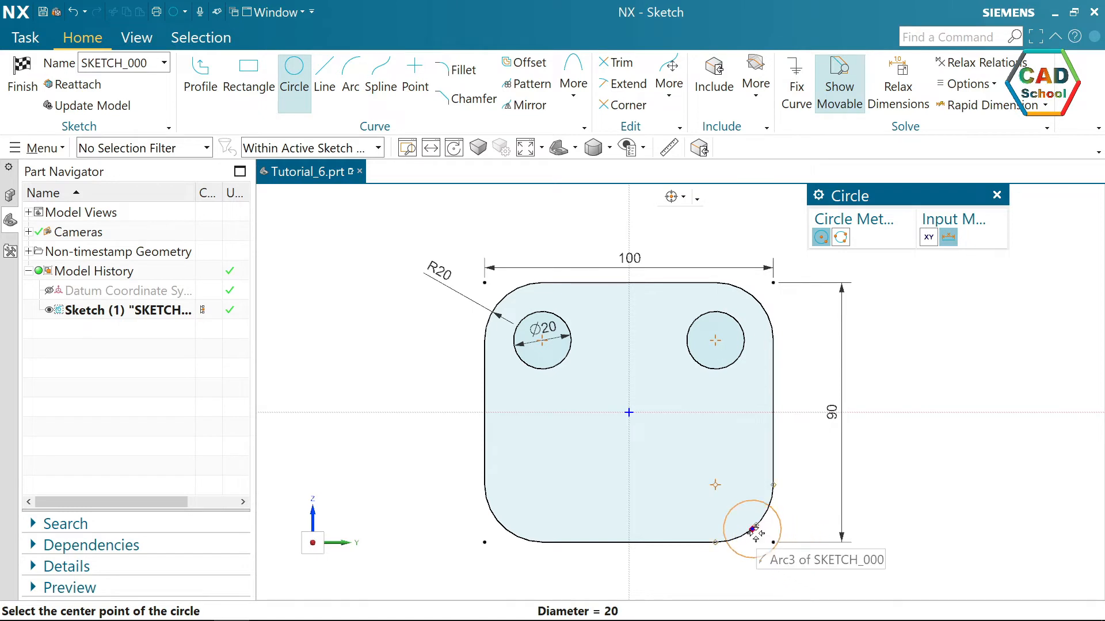
{"action": "left_click", "coordinate": [715, 487]}
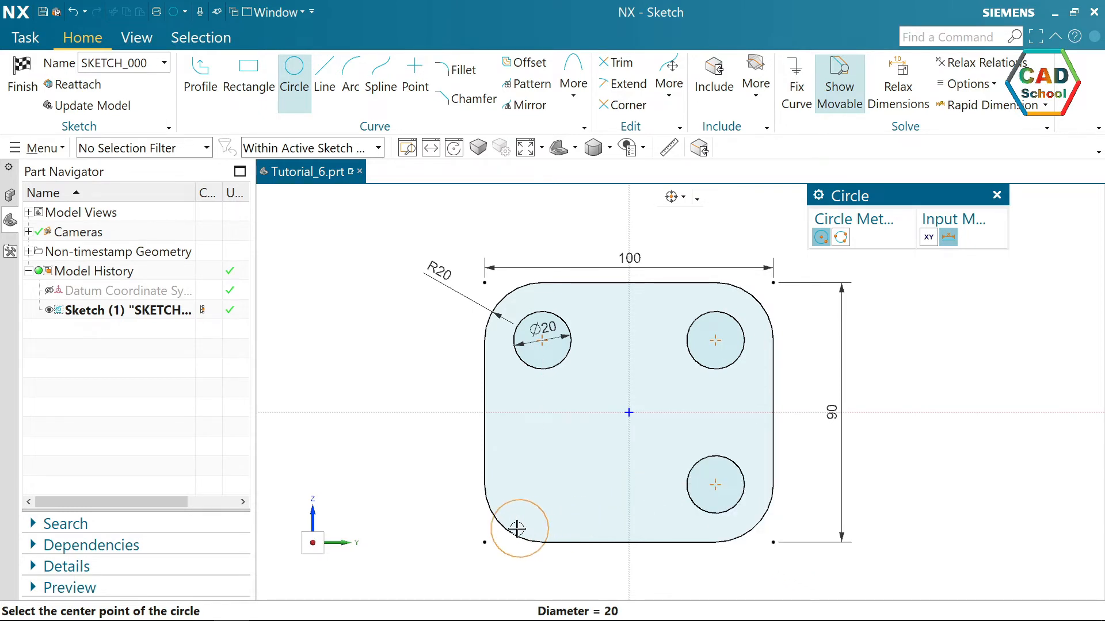
{"action": "left_click", "coordinate": [543, 487]}
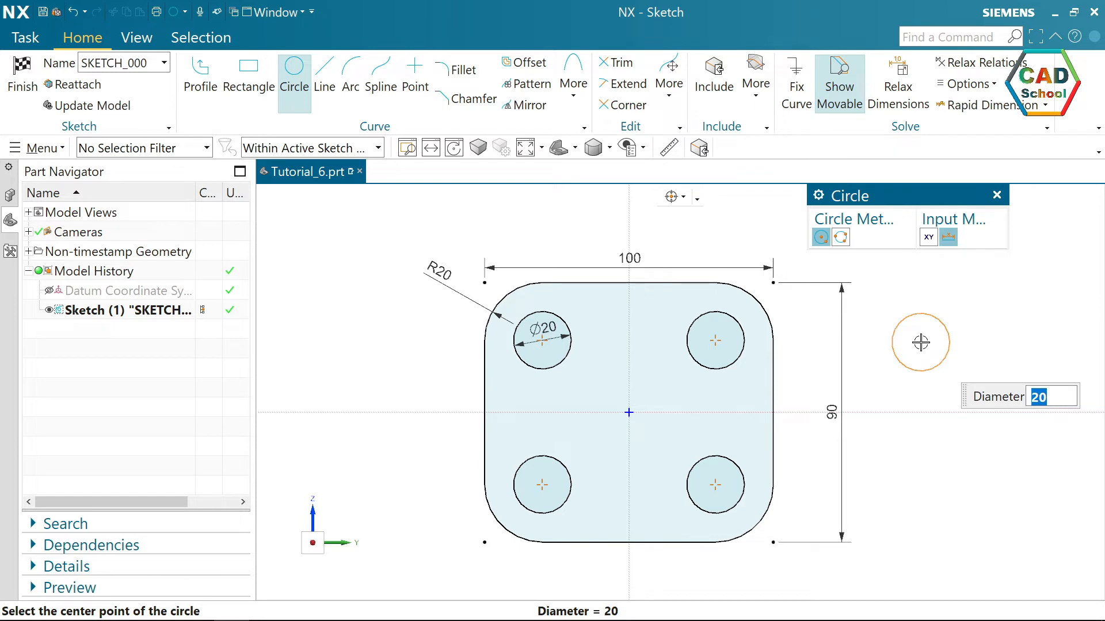
{"action": "key", "text": "Escape"}
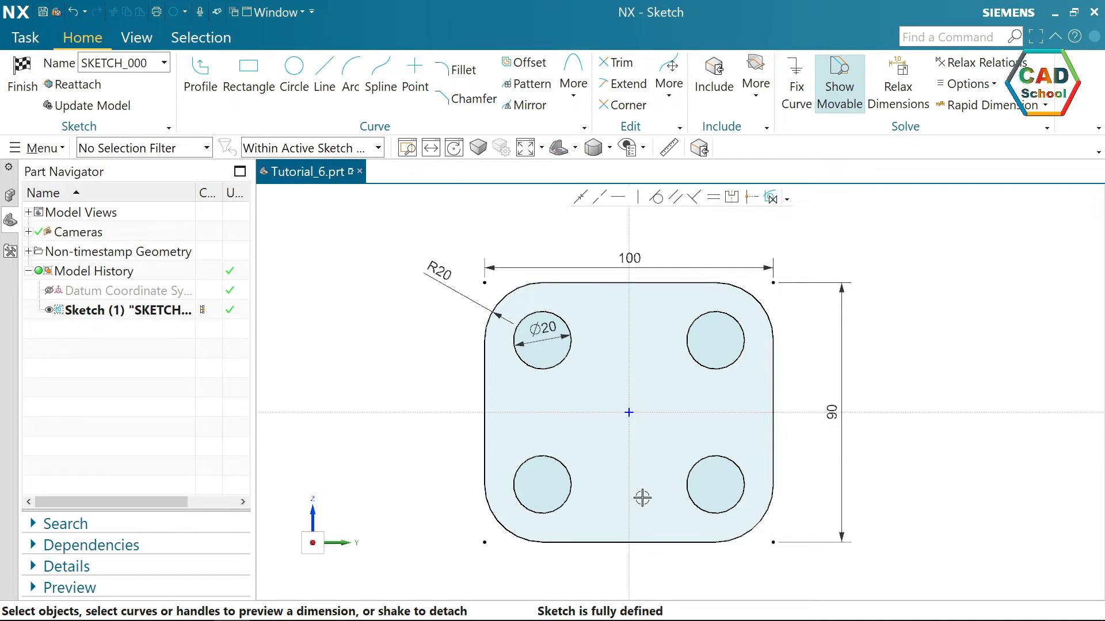
Step: Dimension the horizontal spacing between the two lower circle centres as 60 mm, placing the dimension below the plate
{"action": "left_click", "coordinate": [716, 483]}
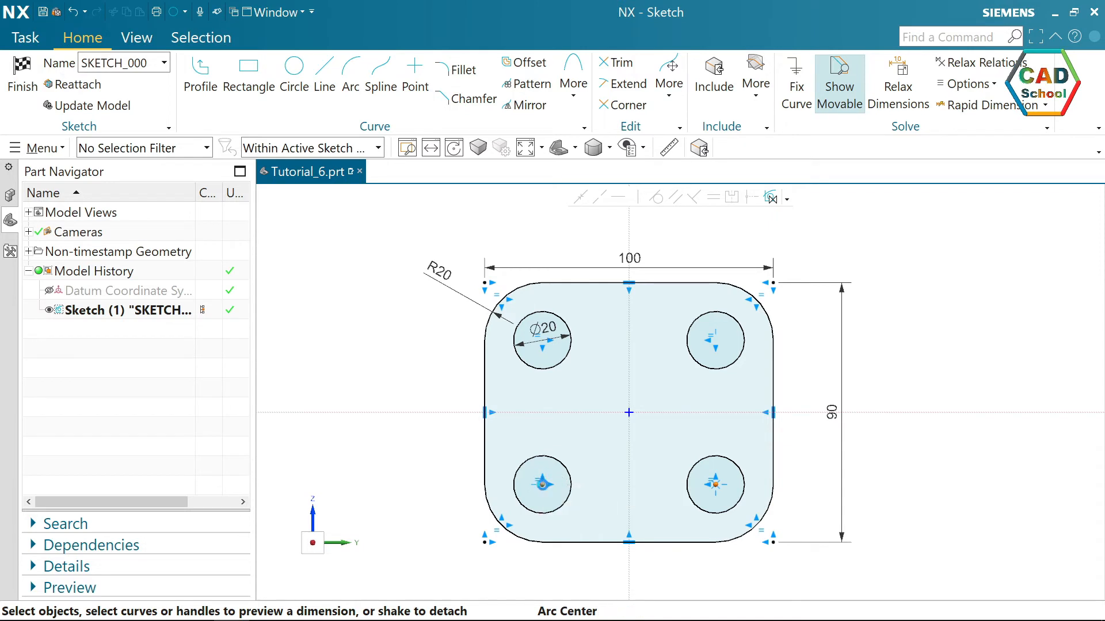
{"action": "left_click", "coordinate": [542, 483]}
{"action": "left_click_drag", "start_coordinate": [620, 512], "coordinate": [619, 560]}
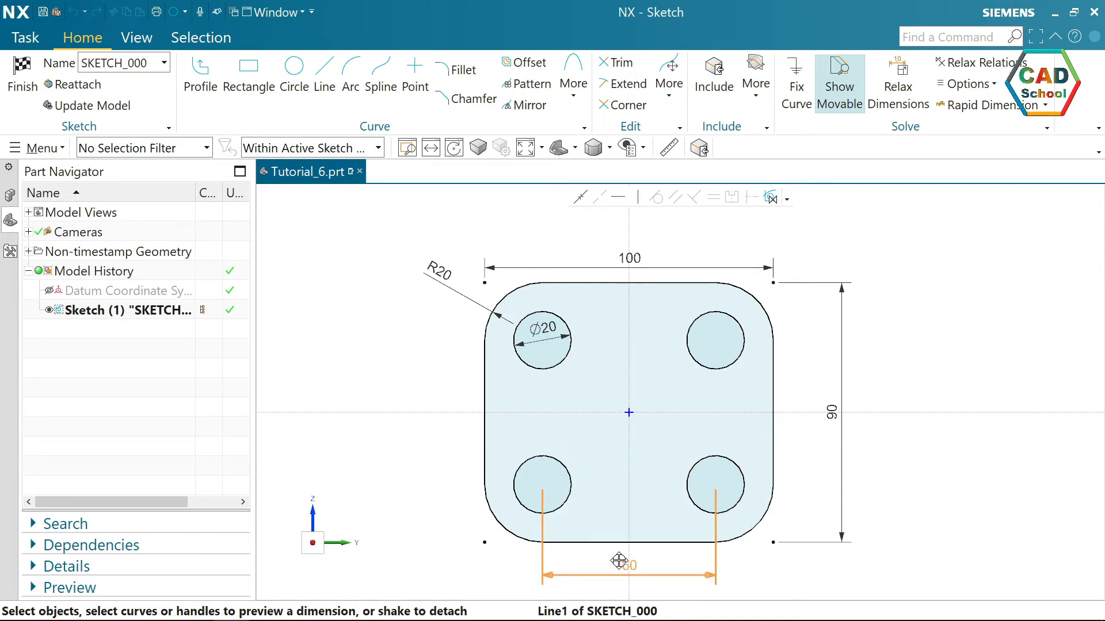
{"action": "left_click", "coordinate": [618, 561]}
{"action": "type", "text": "60"}
{"action": "key", "text": "Return"}
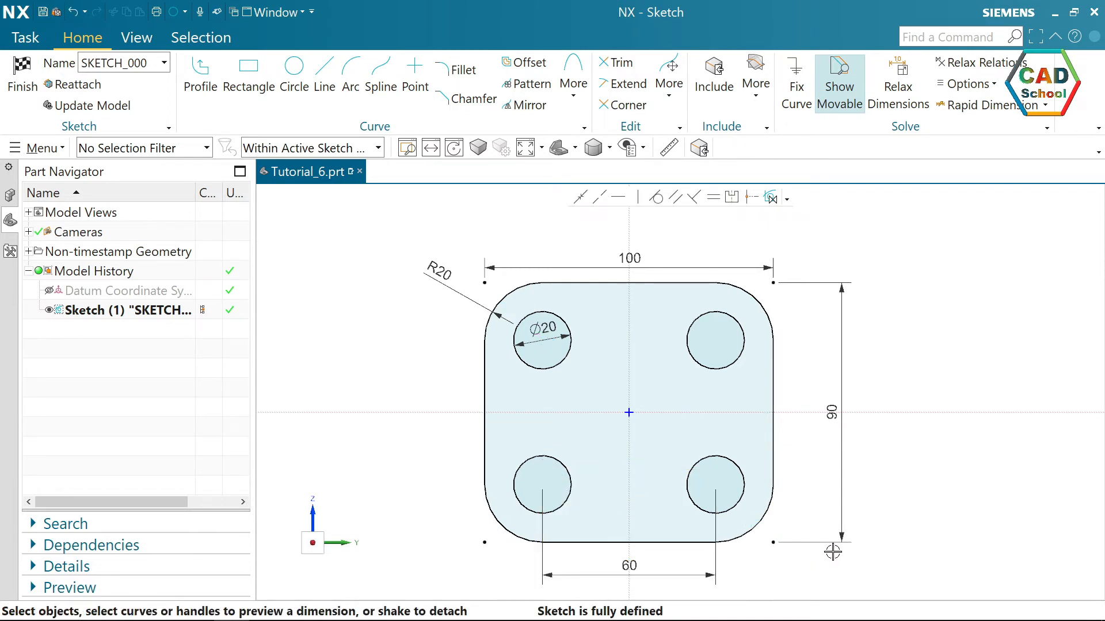
Step: Dimension the horizontal distance from the lower-right circle's centre to the plate's right edge, placing the dimension below the plate
{"action": "left_click", "coordinate": [714, 485]}
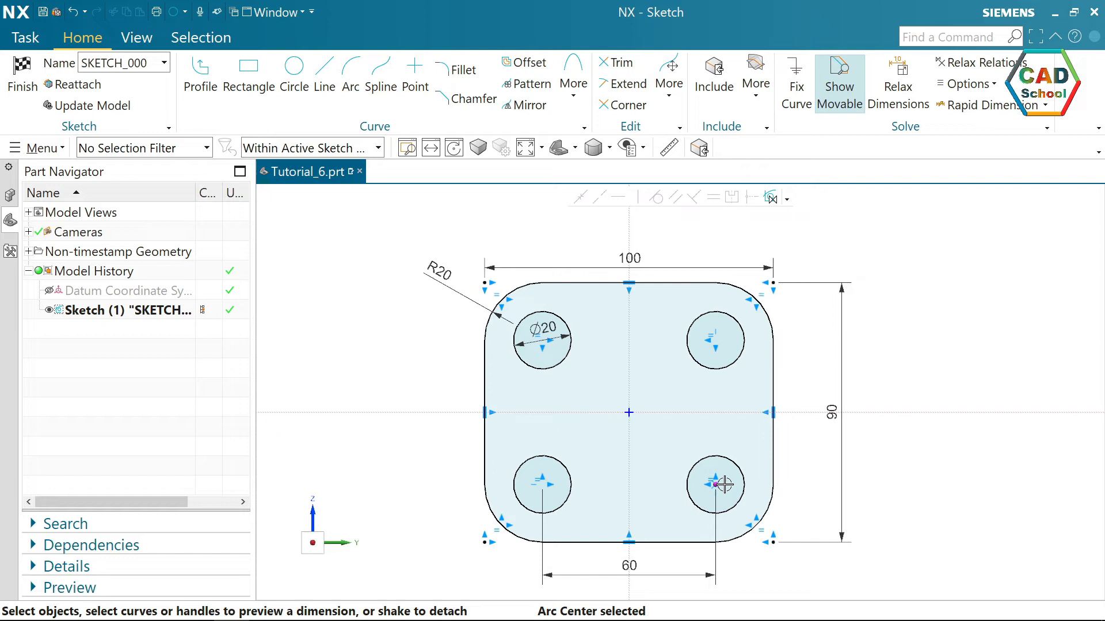
{"action": "left_click", "coordinate": [774, 471]}
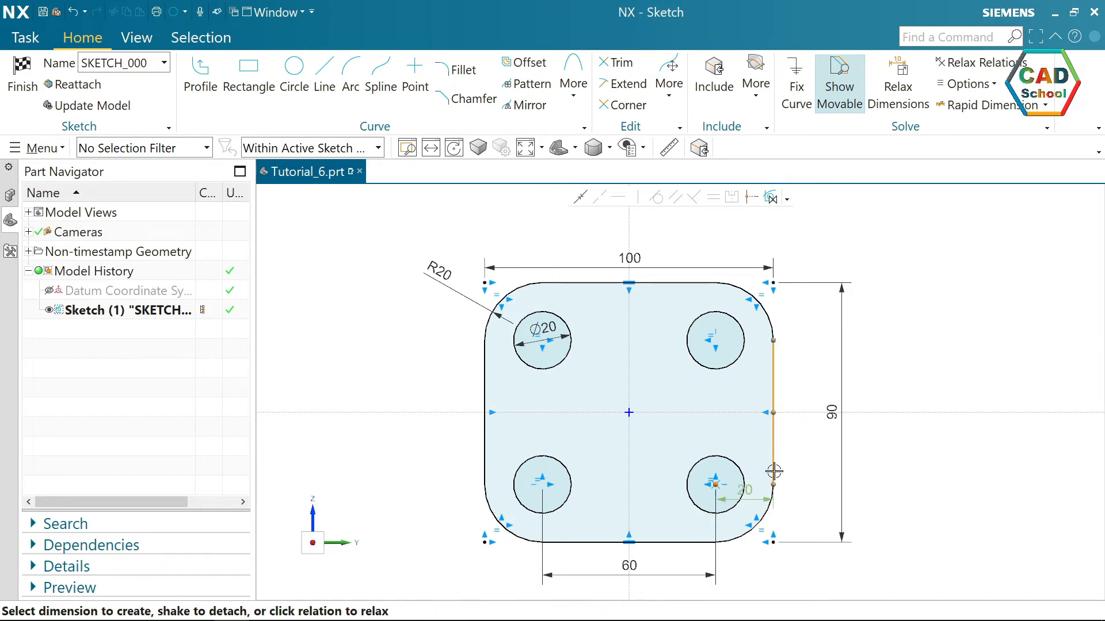
{"action": "left_click_drag", "start_coordinate": [747, 496], "coordinate": [748, 560]}
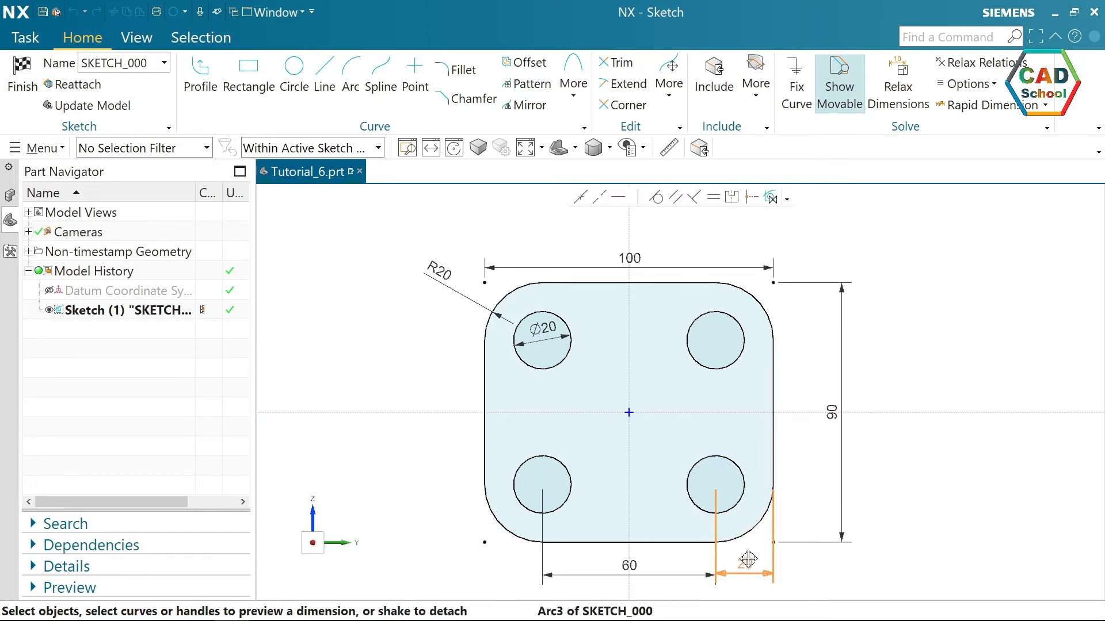
{"action": "left_click", "coordinate": [752, 559]}
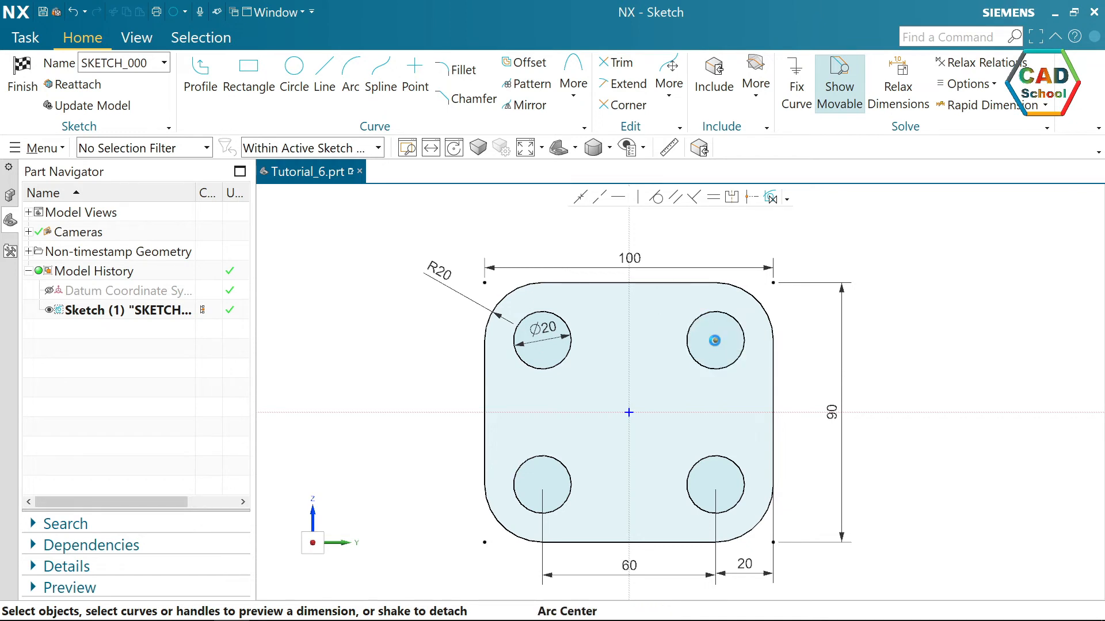
Step: Dimension the vertical spacing between the two right-hand circle centres as 50 mm, placing it between the plate and its height dimension
{"action": "left_click", "coordinate": [715, 341]}
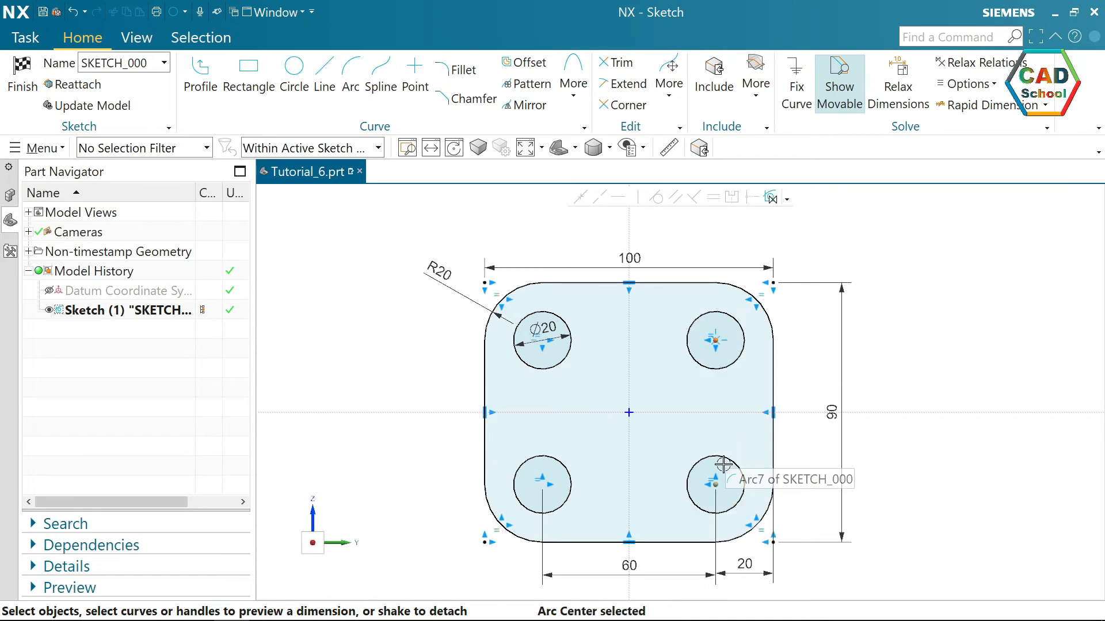
{"action": "left_click", "coordinate": [715, 485]}
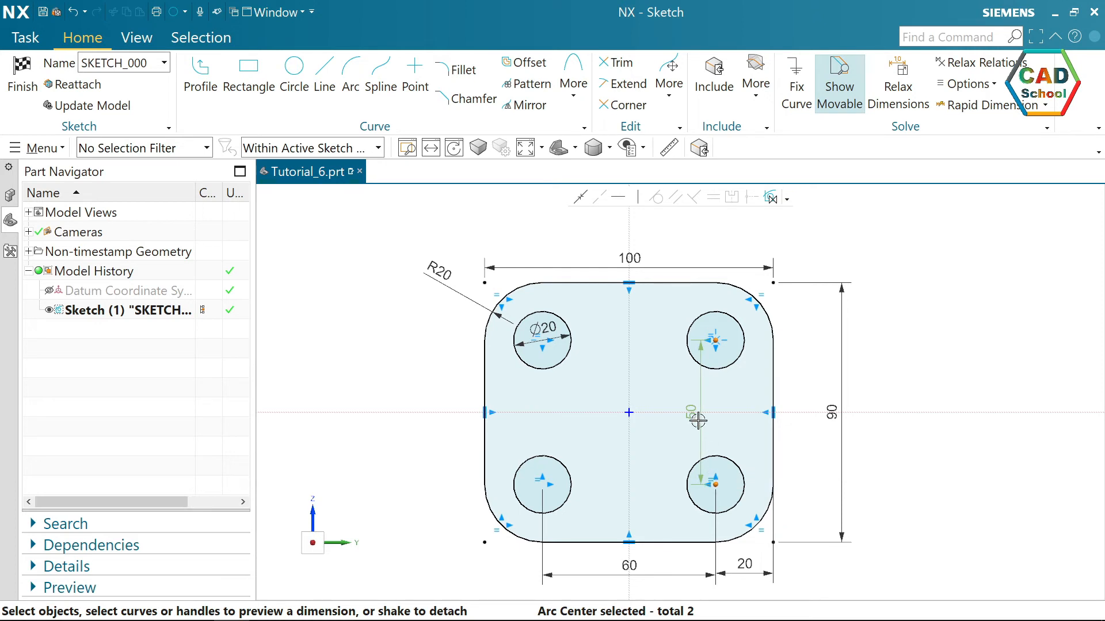
{"action": "left_click", "coordinate": [813, 413]}
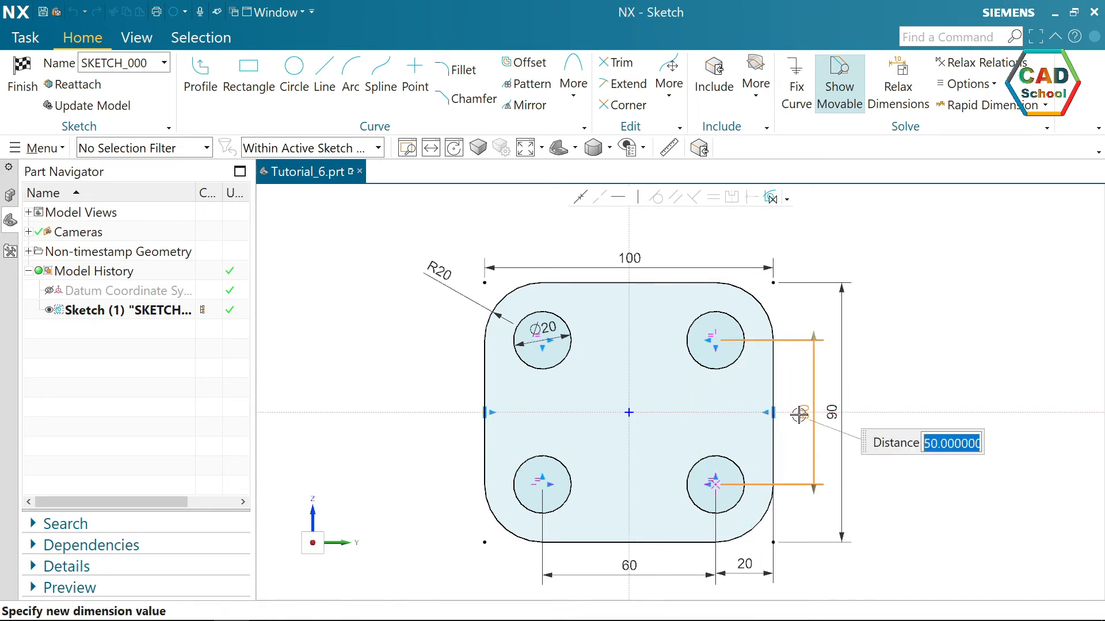
{"action": "key", "text": "Return"}
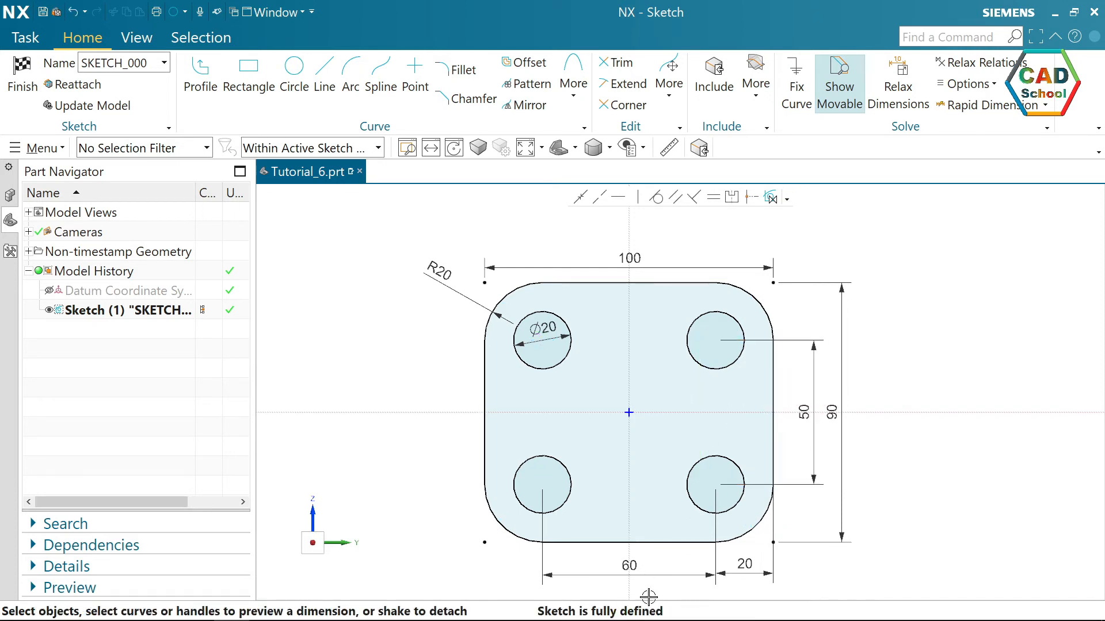
Step: Finish the sketch and extrude the whole profile, including its four holes, from 0 to 30 mm as a new solid body
{"action": "left_click", "coordinate": [22, 72]}
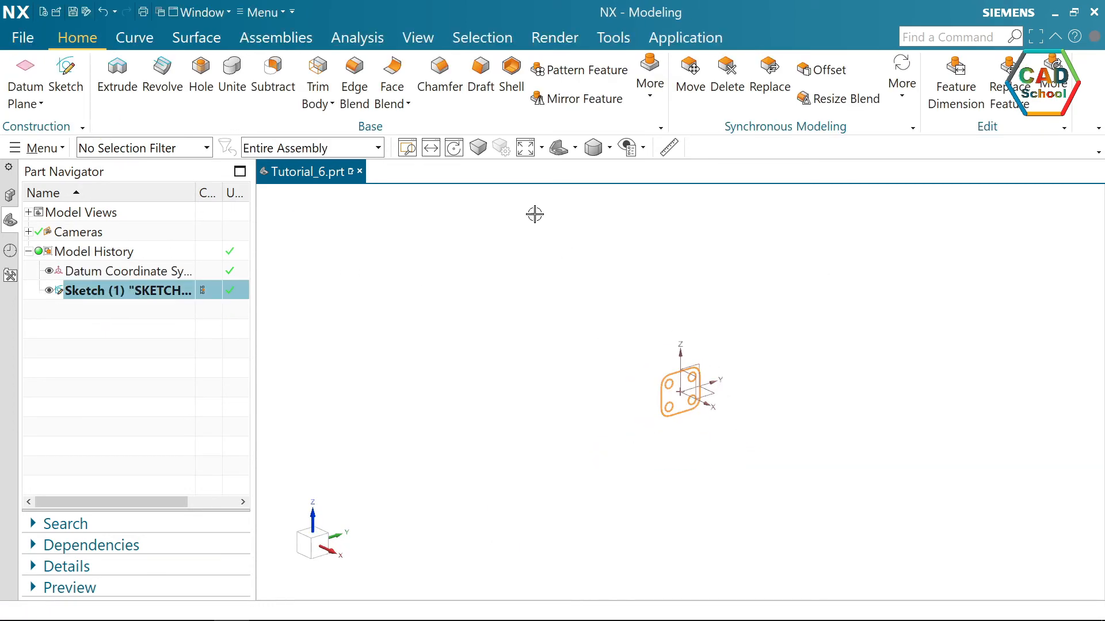
{"action": "left_click", "coordinate": [526, 148]}
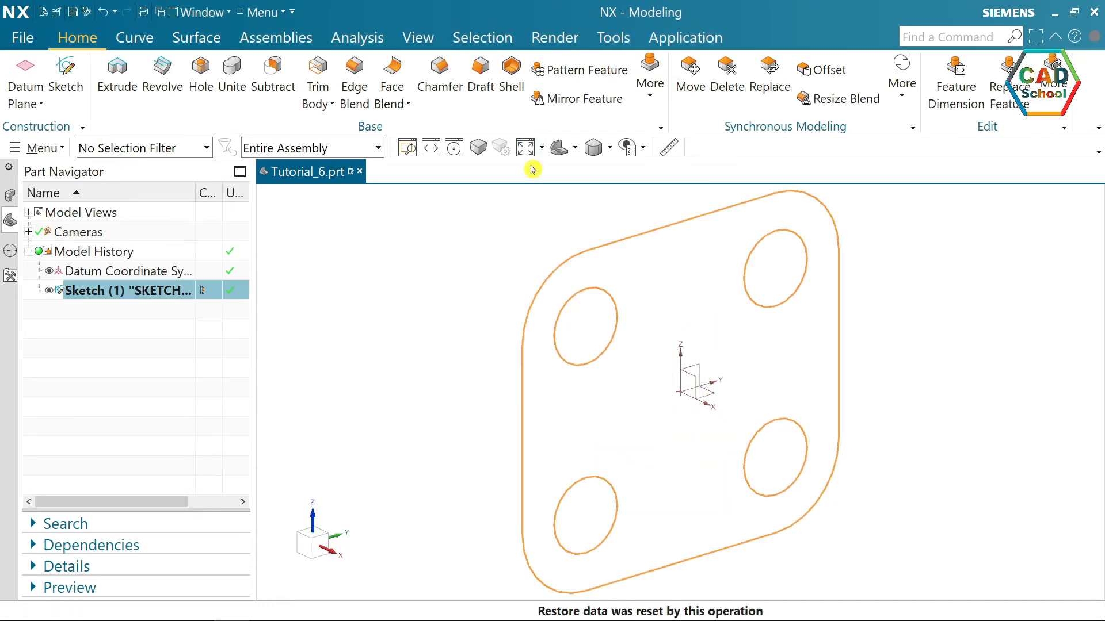
{"action": "left_click", "coordinate": [452, 241]}
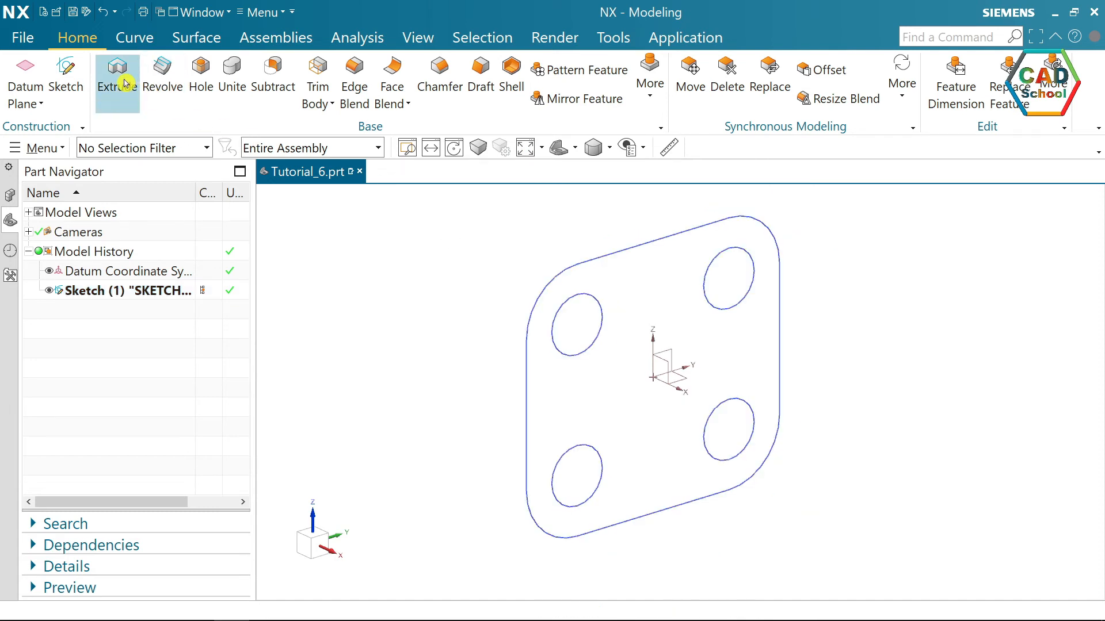
{"action": "left_click", "coordinate": [117, 77]}
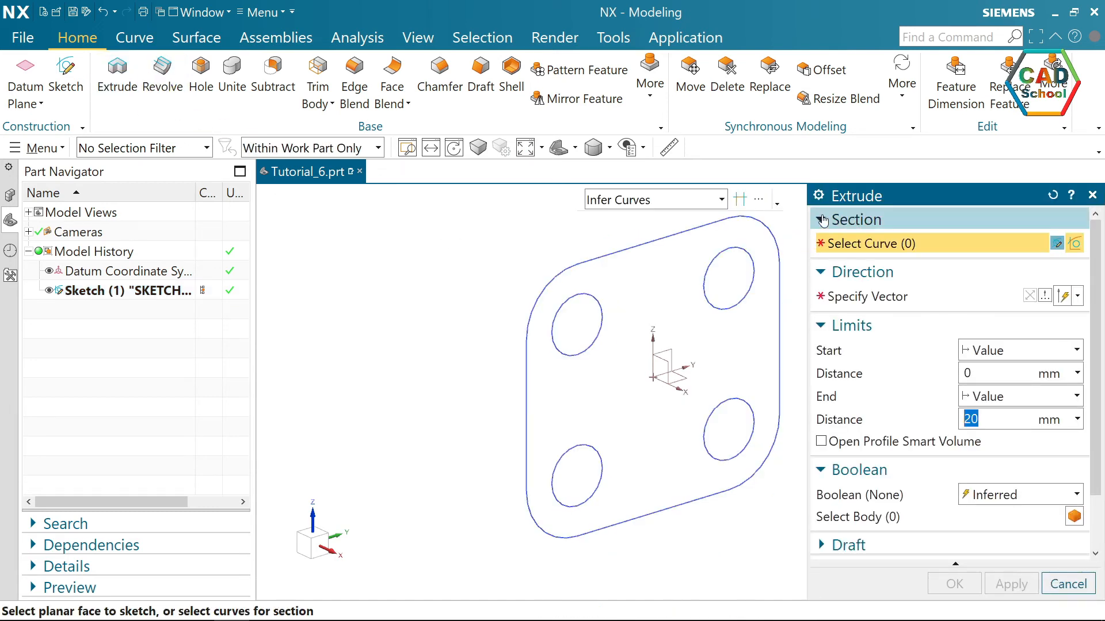
{"action": "left_click", "coordinate": [680, 228]}
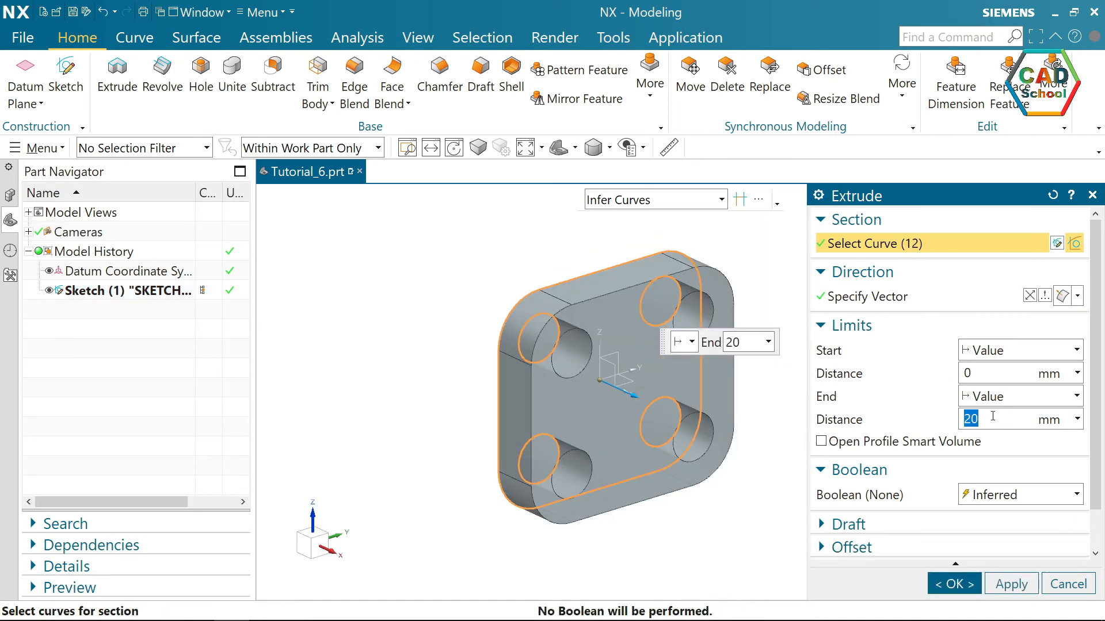
{"action": "type", "text": "30"}
{"action": "key", "text": "Return"}
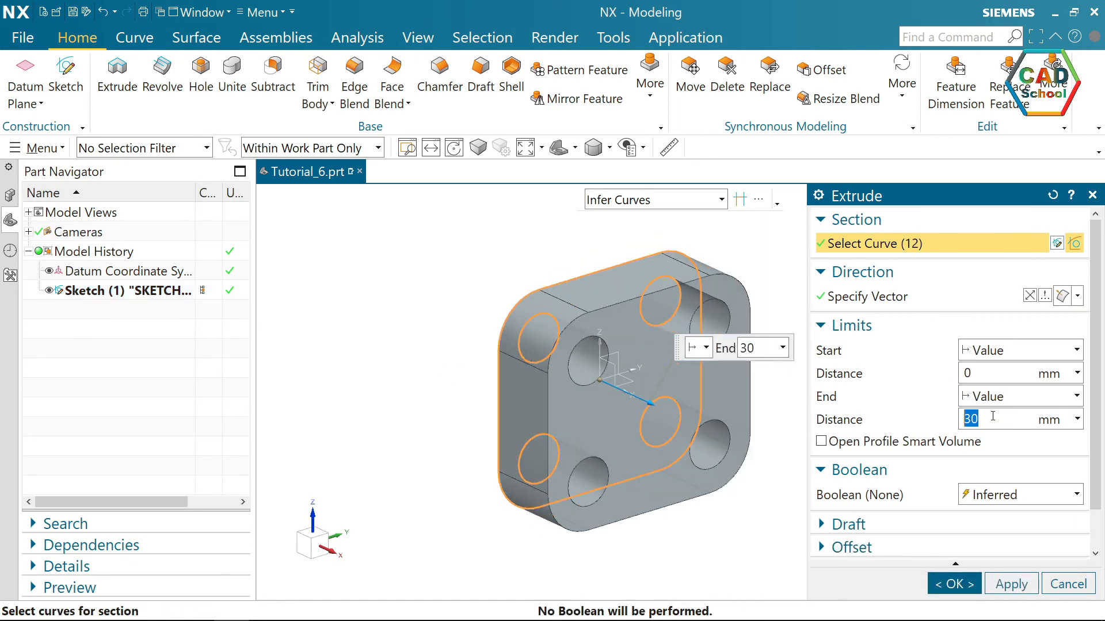
{"action": "left_click", "coordinate": [960, 585]}
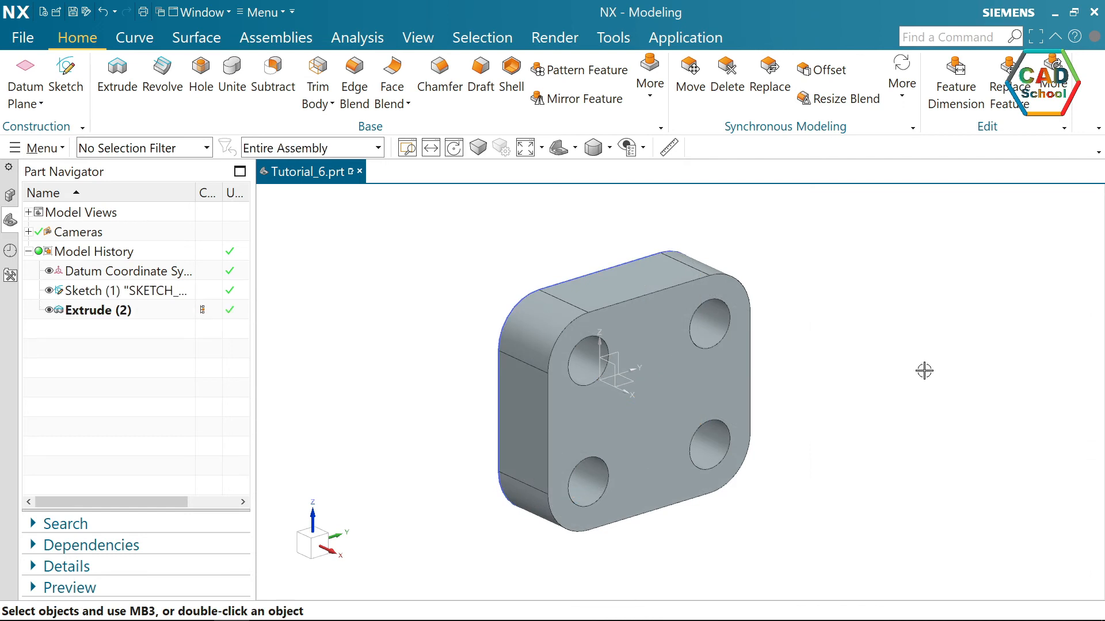
Step: Hide the plate's profile sketch and the datum coordinate system so only the extruded solid is displayed
{"action": "middle_click_drag", "start_coordinate": [924, 371], "coordinate": [759, 314]}
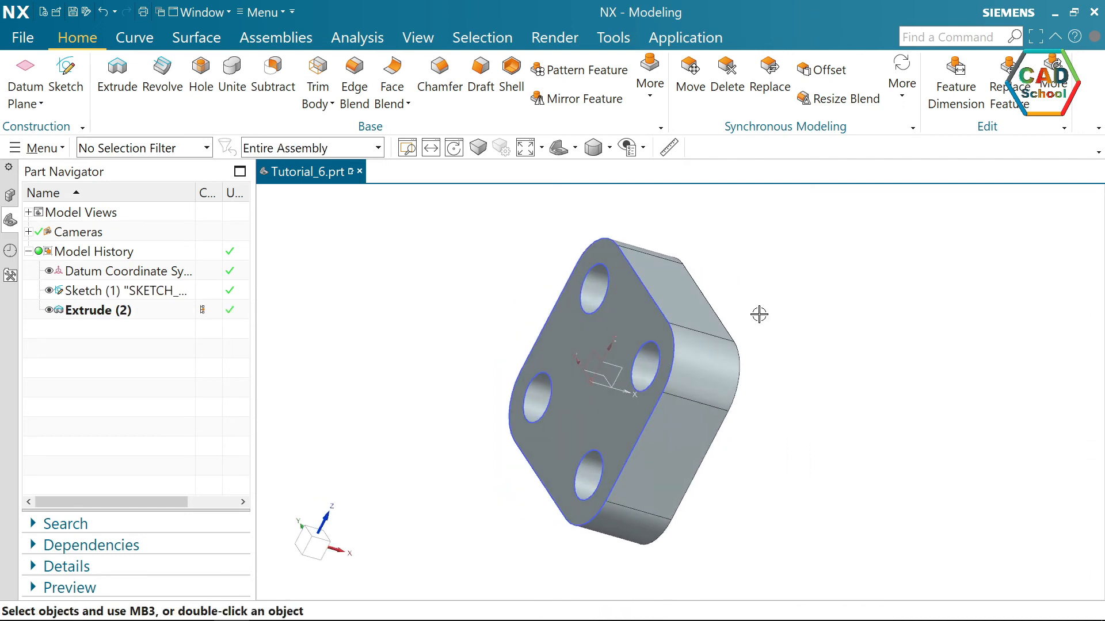
{"action": "left_click", "coordinate": [649, 292]}
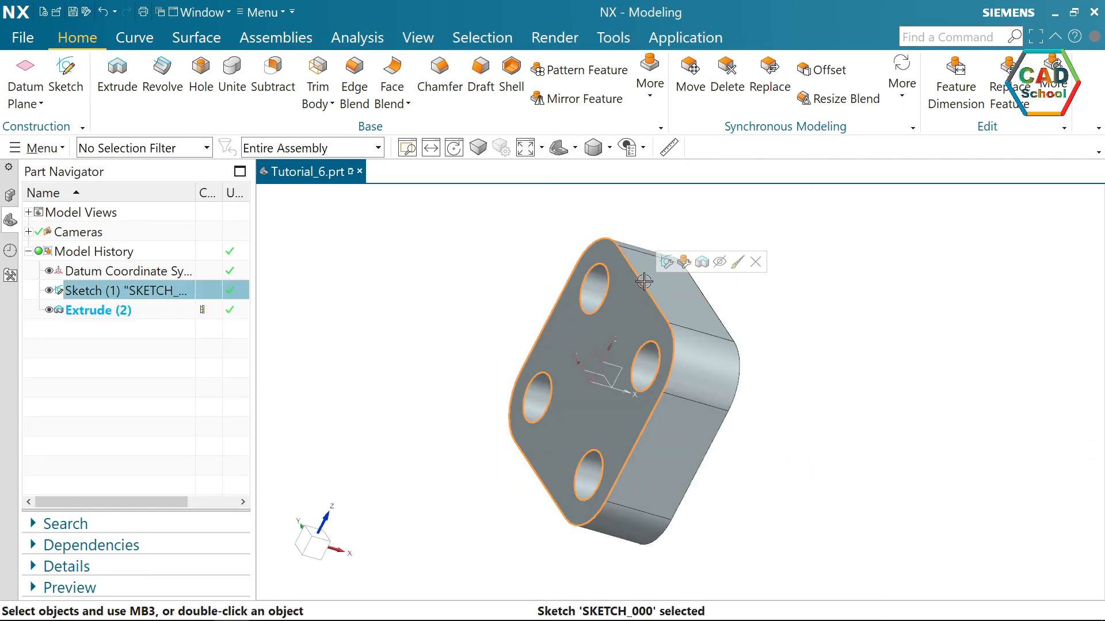
{"action": "left_click", "coordinate": [720, 265]}
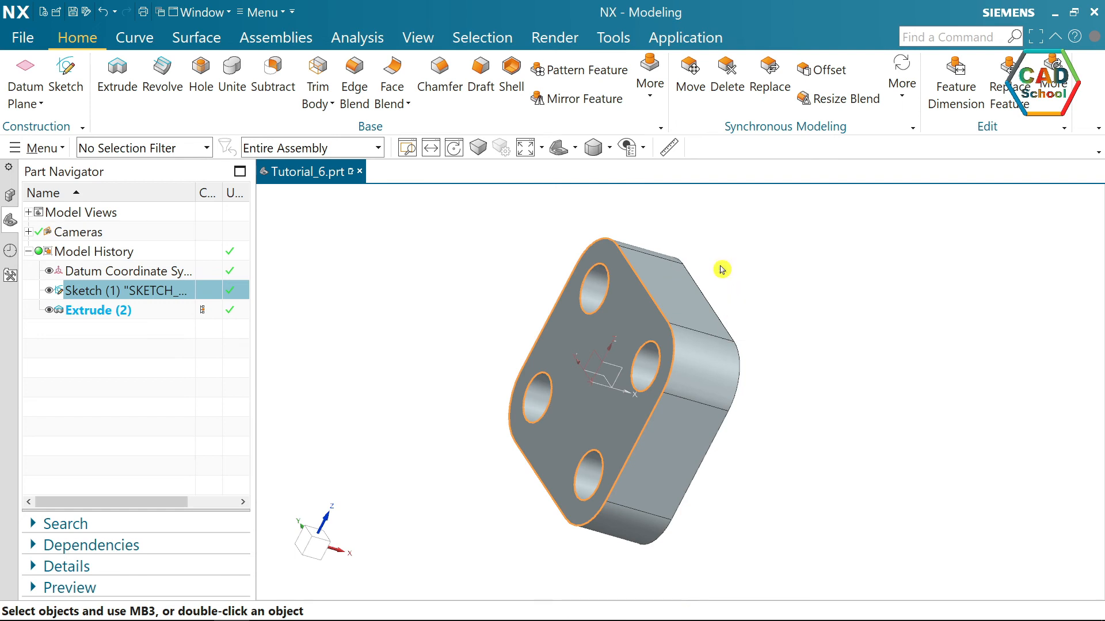
{"action": "left_click", "coordinate": [561, 155]}
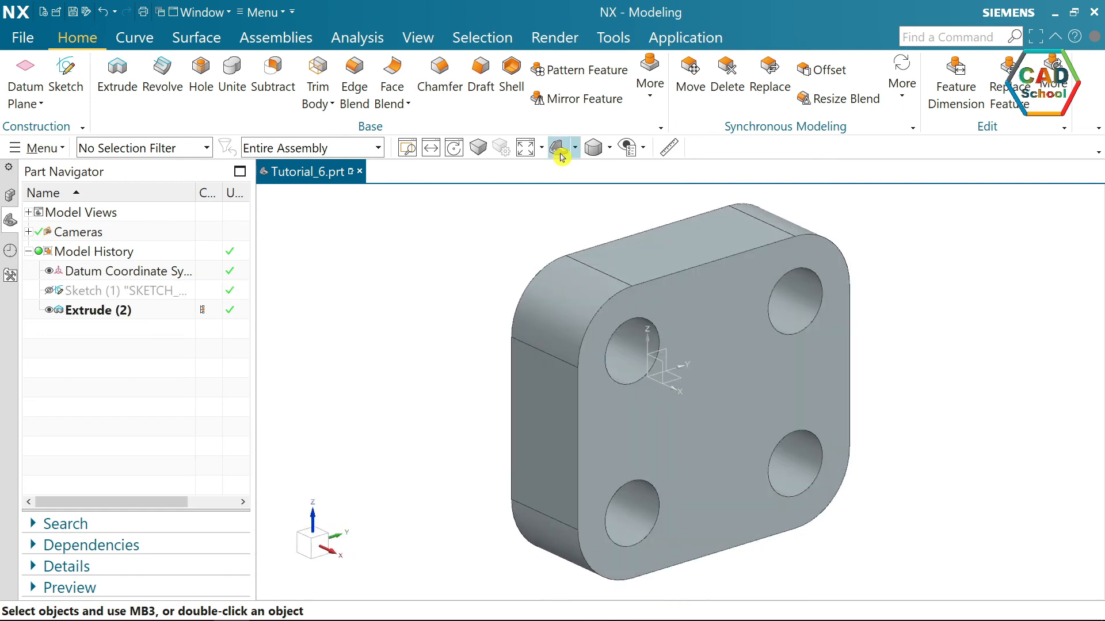
{"action": "left_click", "coordinate": [670, 352]}
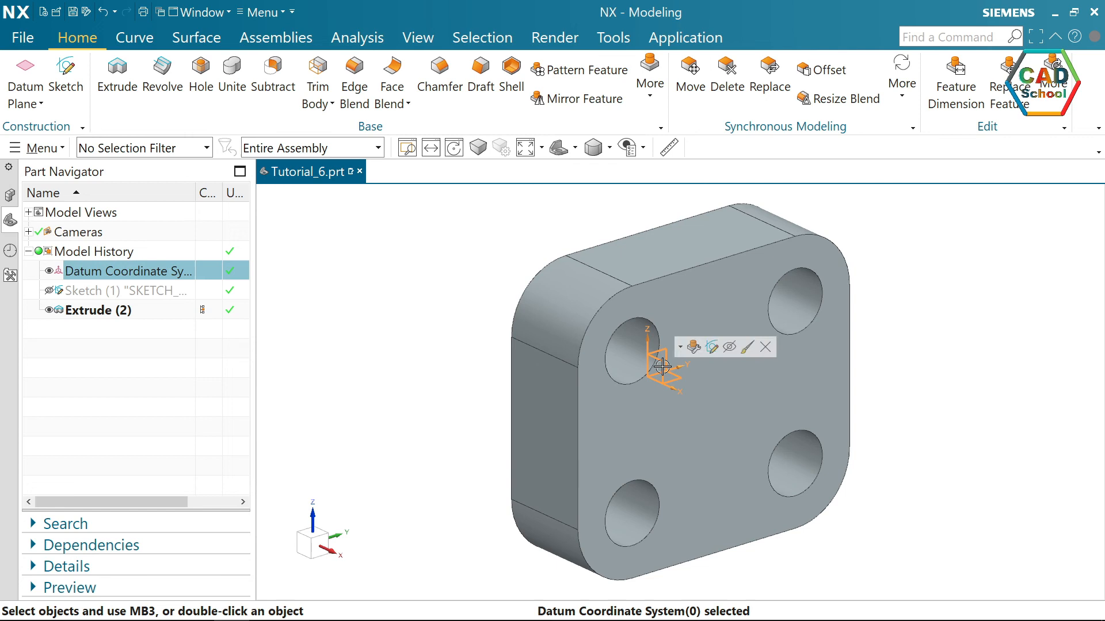
{"action": "left_click", "coordinate": [732, 350]}
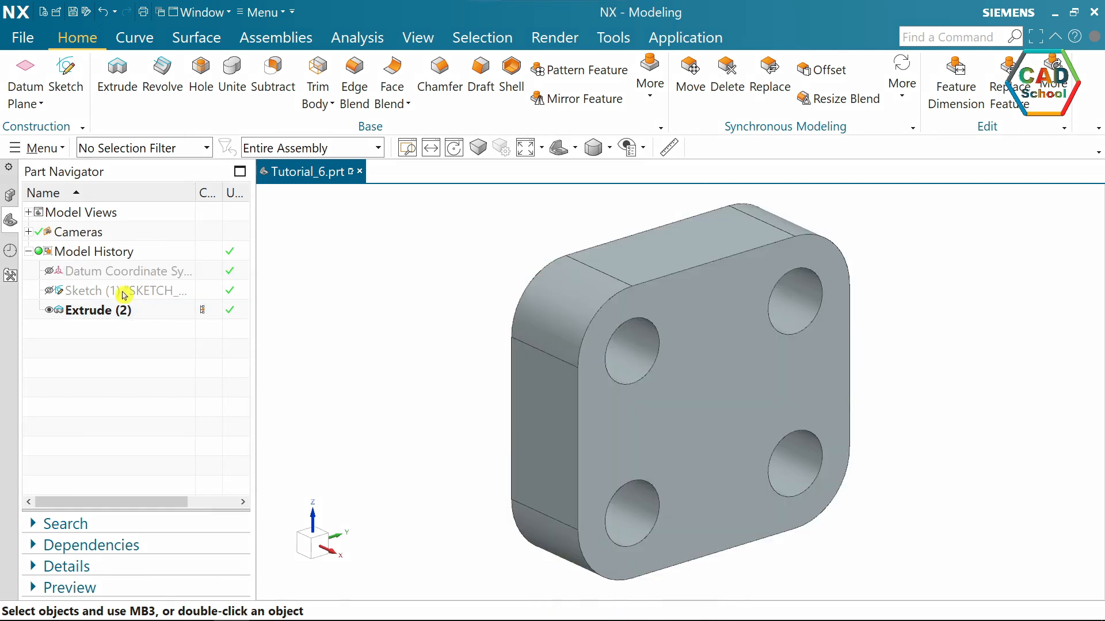